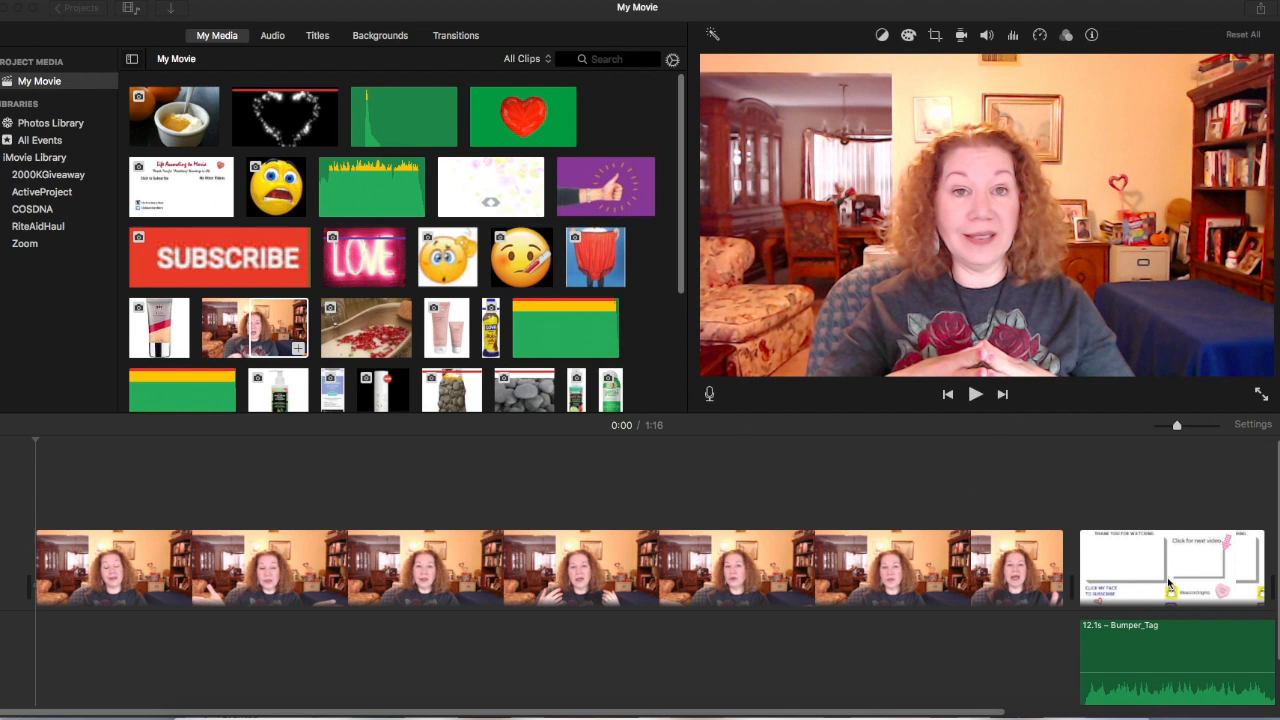
Split the talking clip at about 0:53 to separate an 11.4 s closing section for the end card
{"action": "left_click", "coordinate": [1136, 575]}
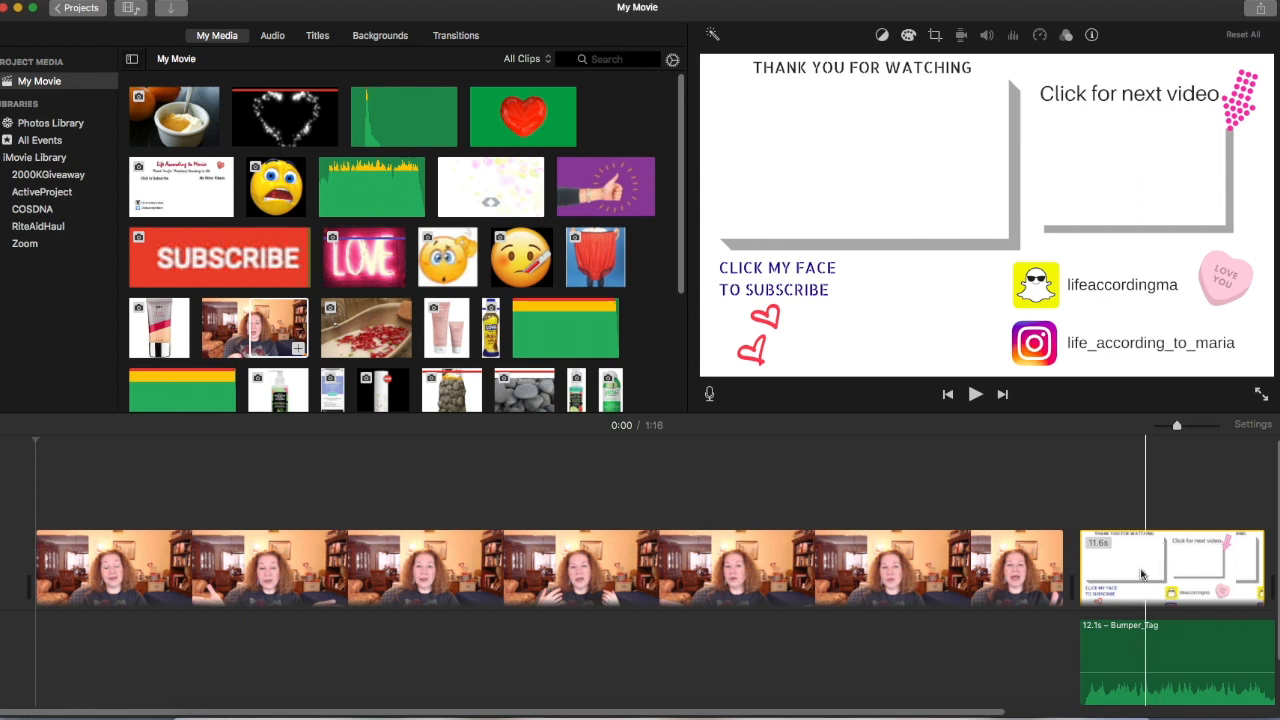
{"action": "left_click_drag", "start_coordinate": [933, 708], "coordinate": [1070, 707]}
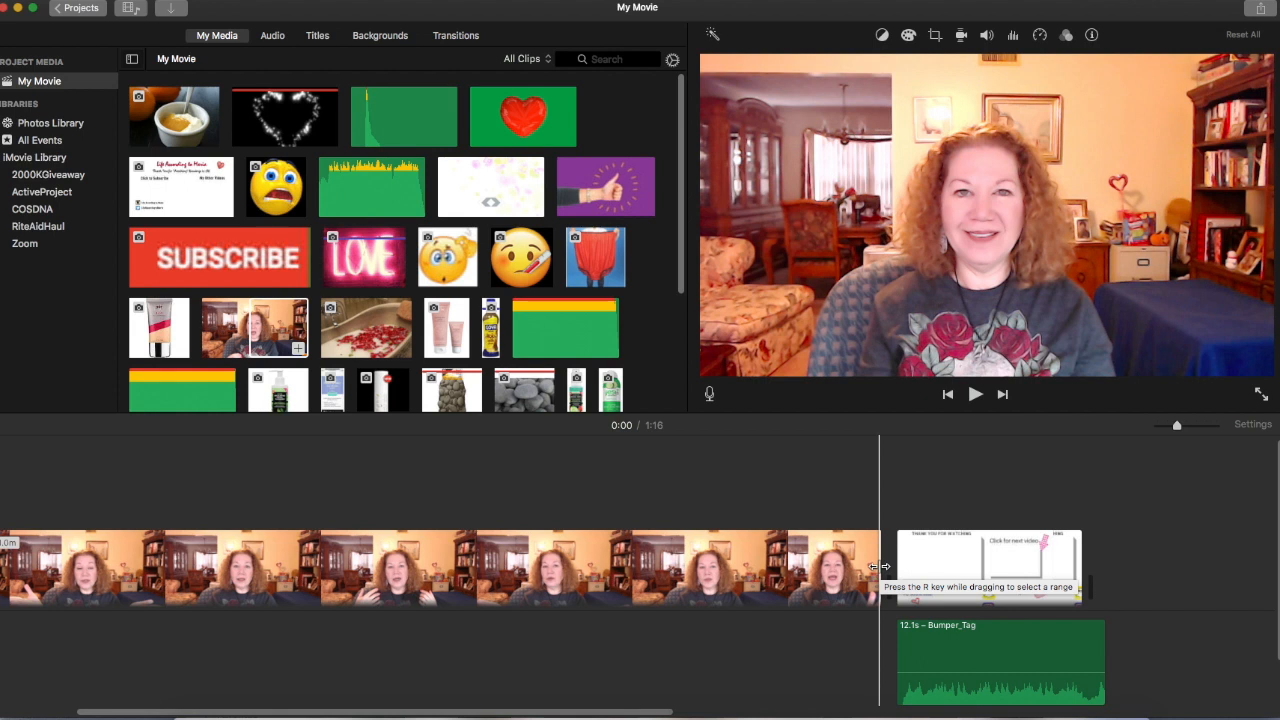
{"action": "left_click_drag", "start_coordinate": [879, 567], "coordinate": [702, 578]}
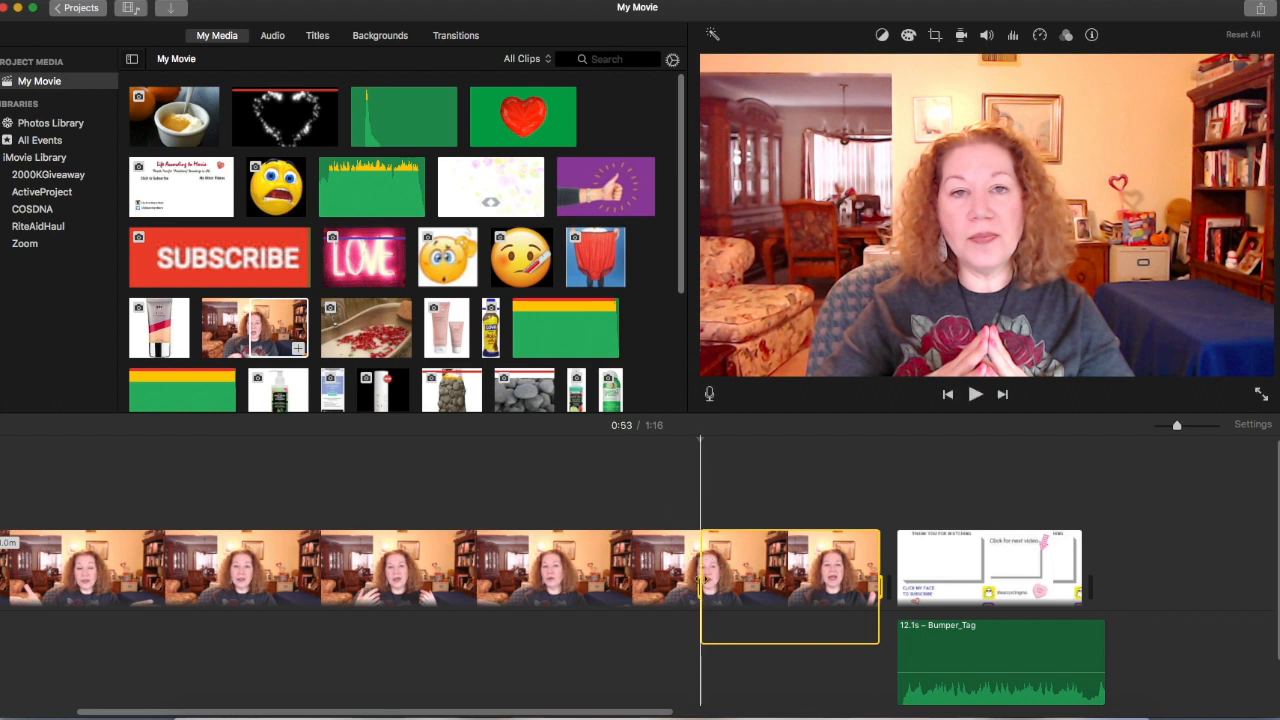
{"action": "left_click", "coordinate": [720, 565]}
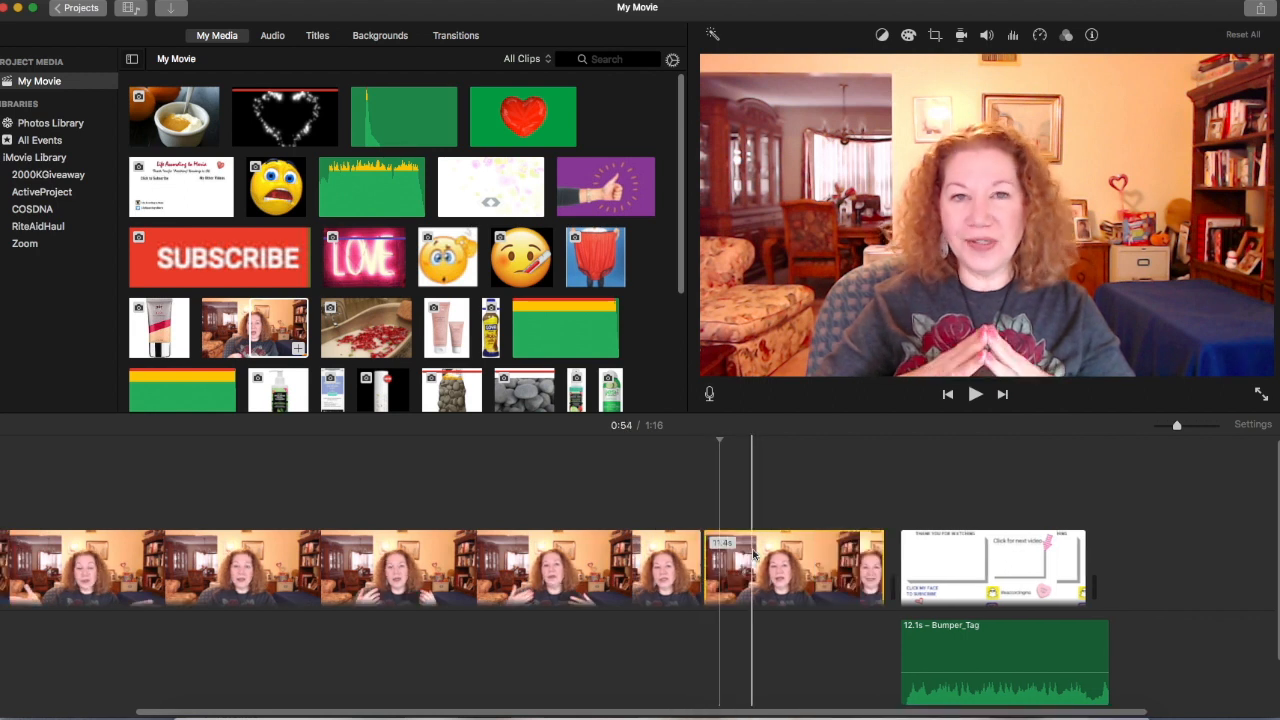
Lay the split-off closing section above the end card and play back part of it
{"action": "left_click_drag", "start_coordinate": [763, 548], "coordinate": [763, 450]}
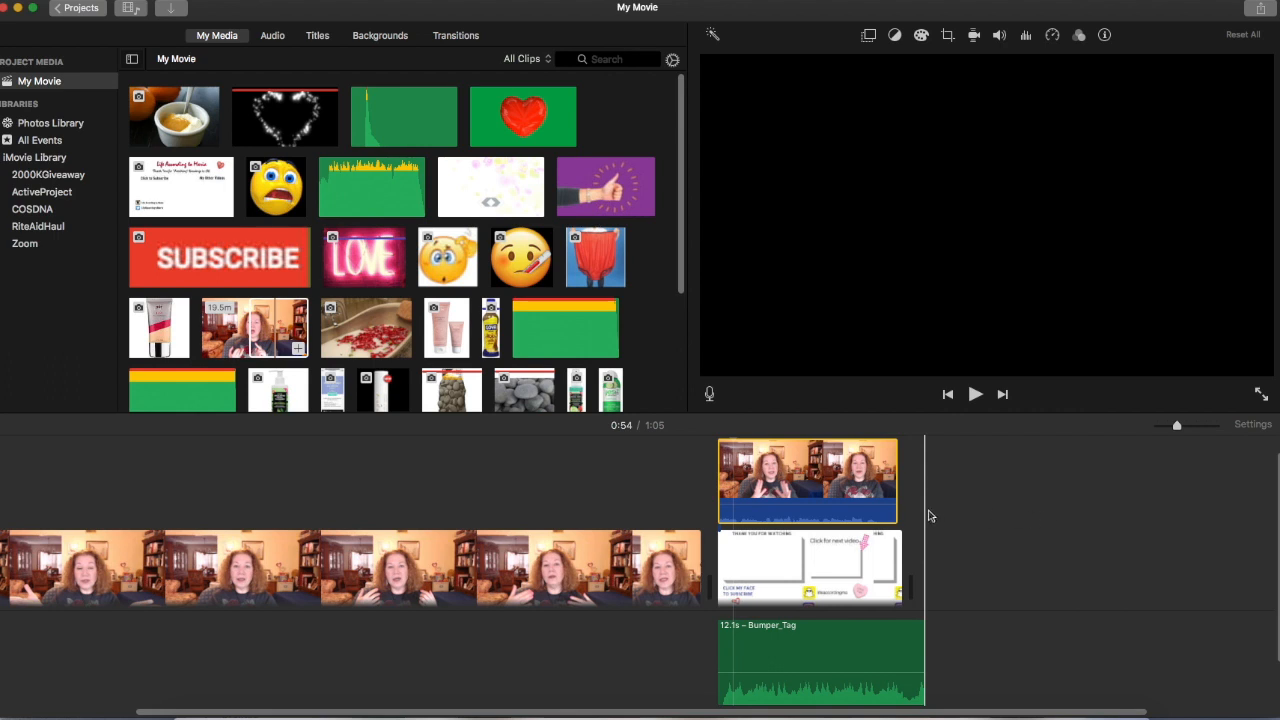
{"action": "left_click", "coordinate": [918, 515]}
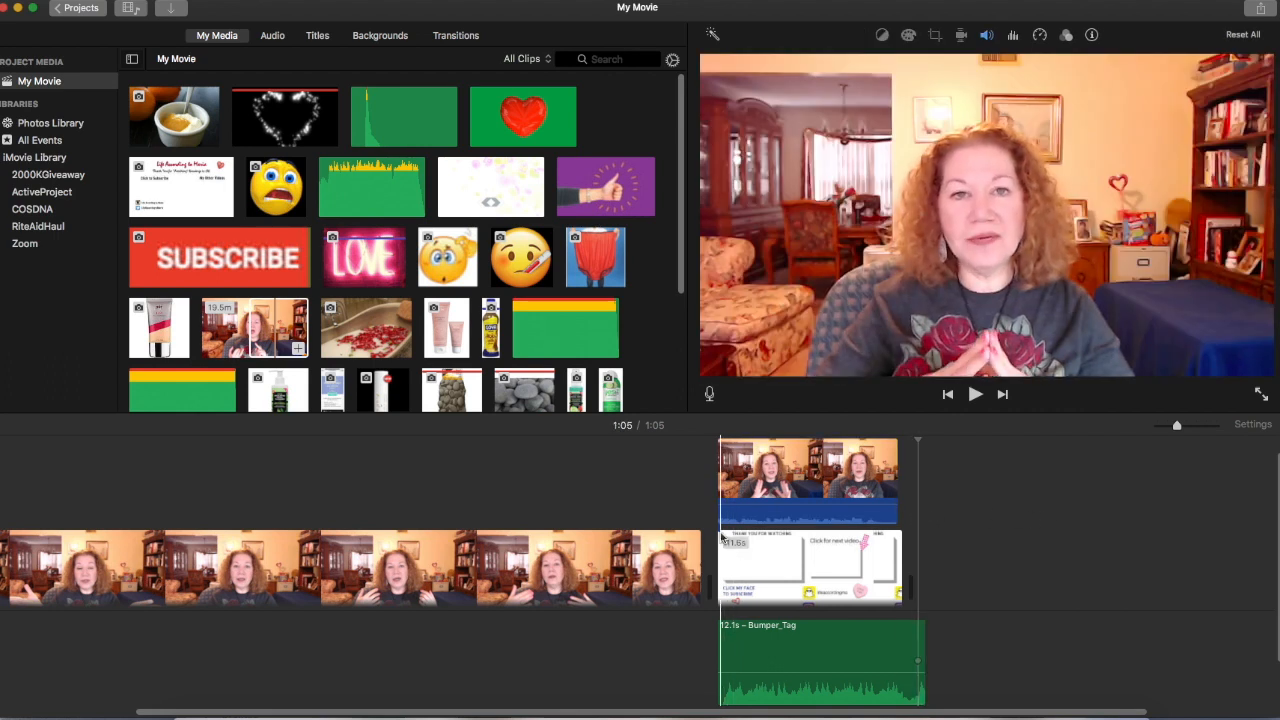
{"action": "left_click", "coordinate": [730, 481]}
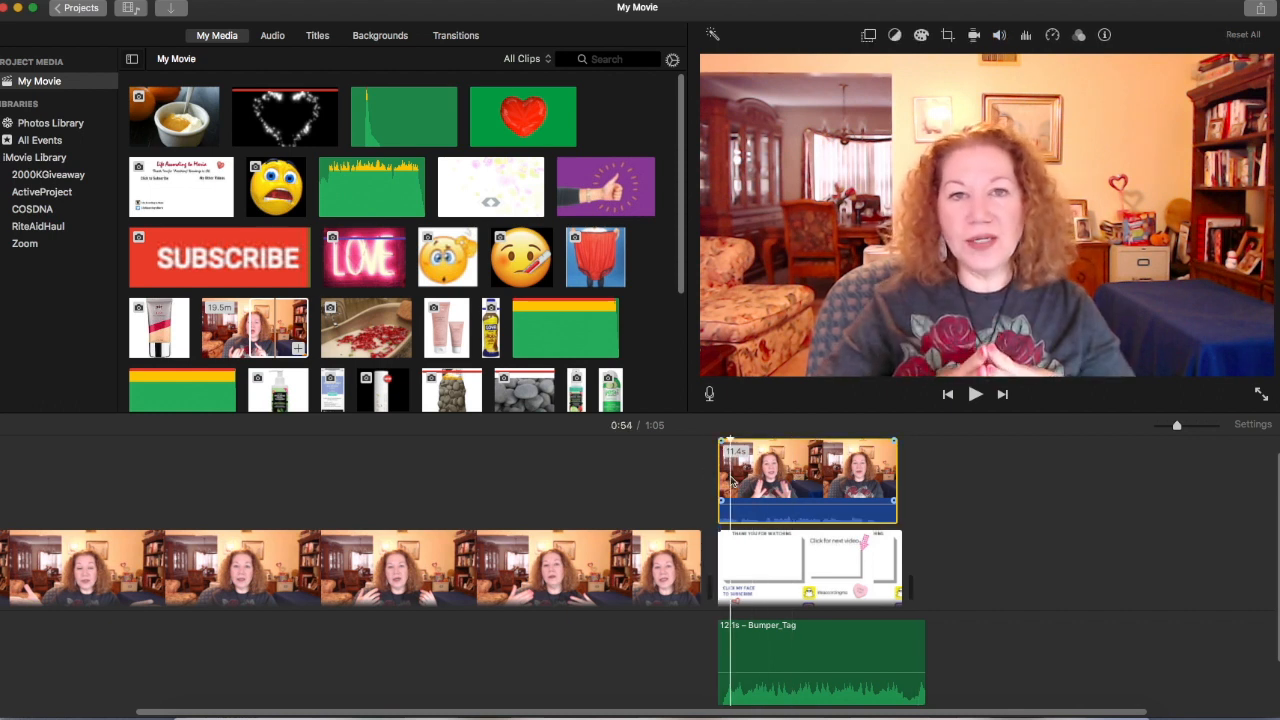
{"action": "key", "text": "space"}
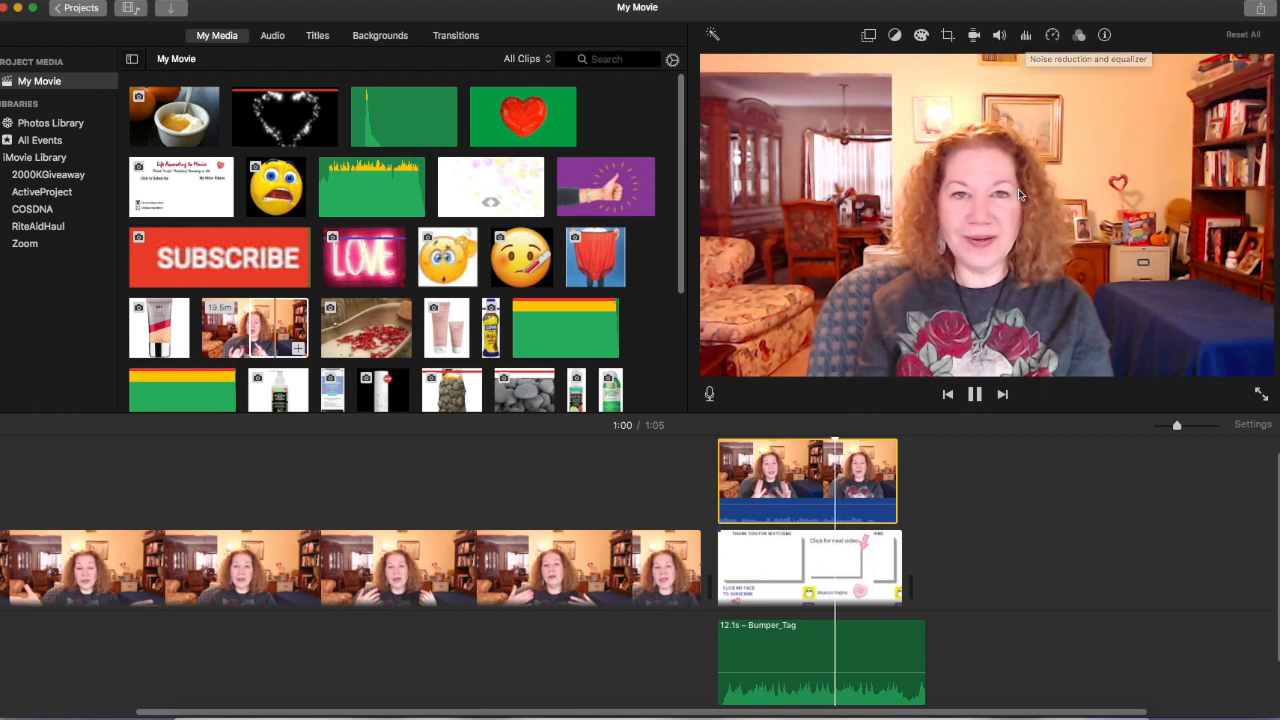
{"action": "key", "text": "space"}
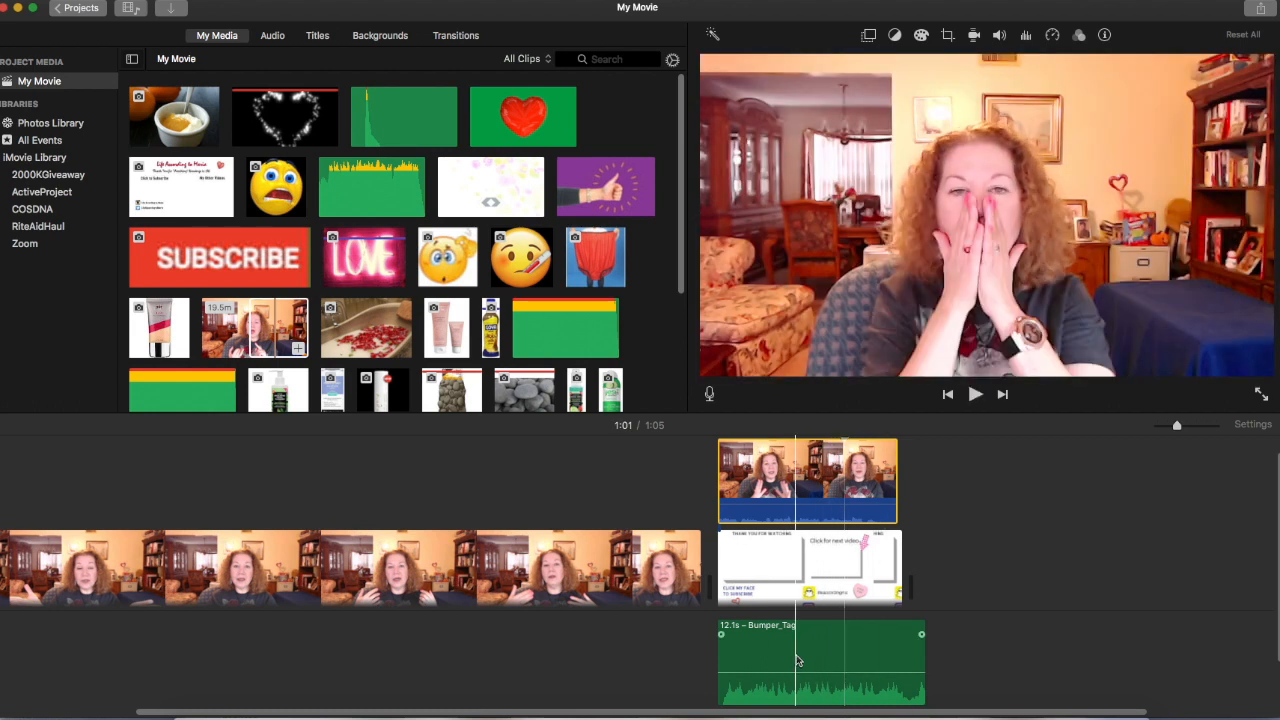
Change the overlaid closing clip's overlay mode from Cutaway to Picture in Picture
{"action": "left_click", "coordinate": [792, 490]}
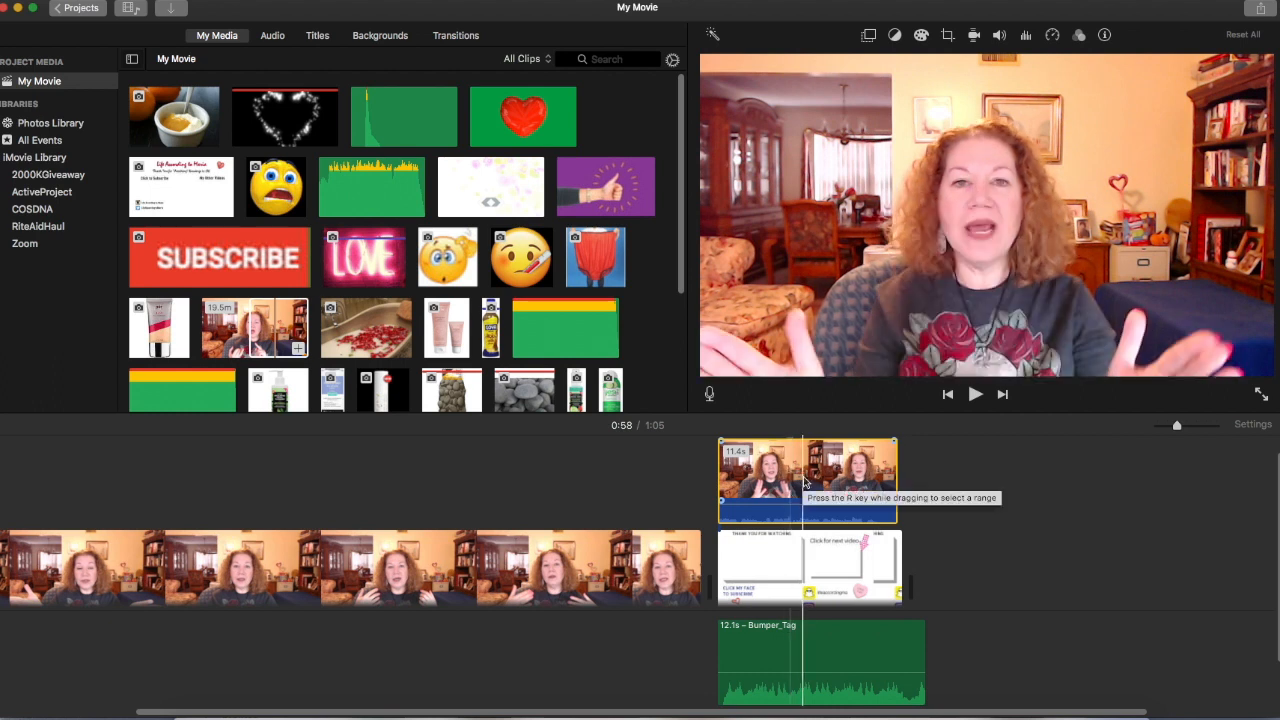
{"action": "left_click", "coordinate": [707, 456]}
{"action": "left_click", "coordinate": [769, 458]}
{"action": "left_click", "coordinate": [768, 457]}
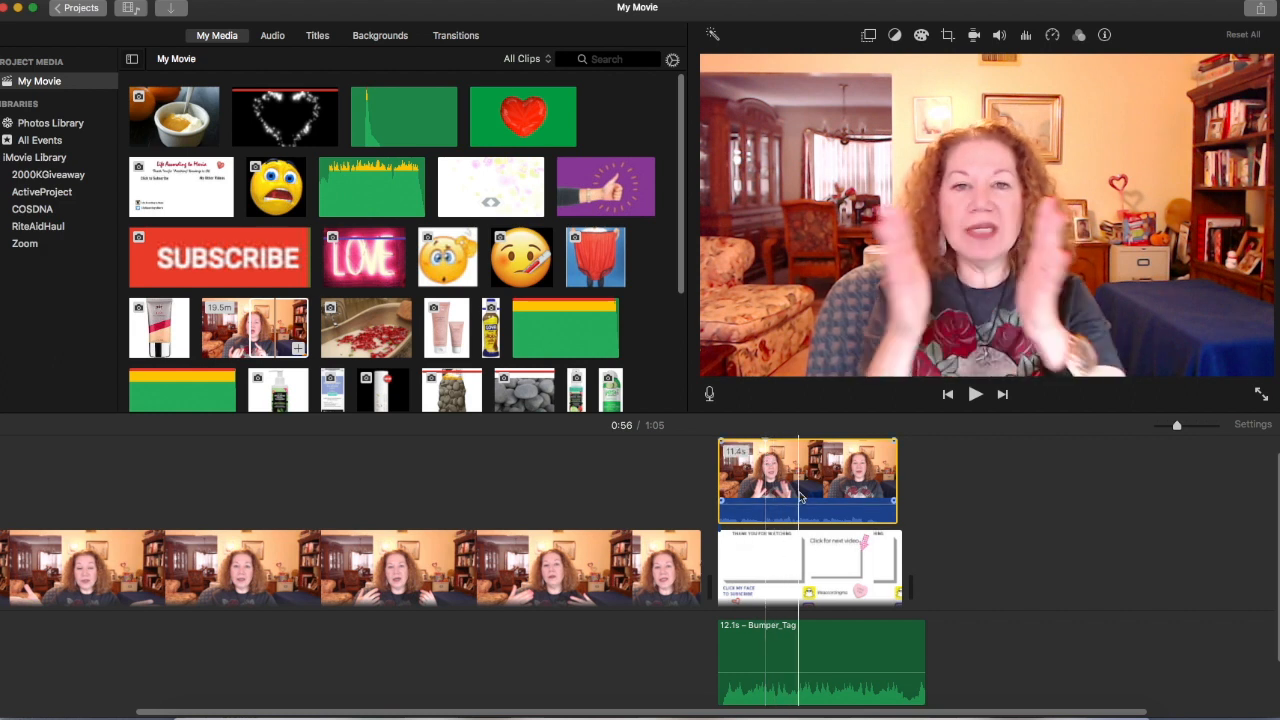
{"action": "left_click", "coordinate": [744, 470]}
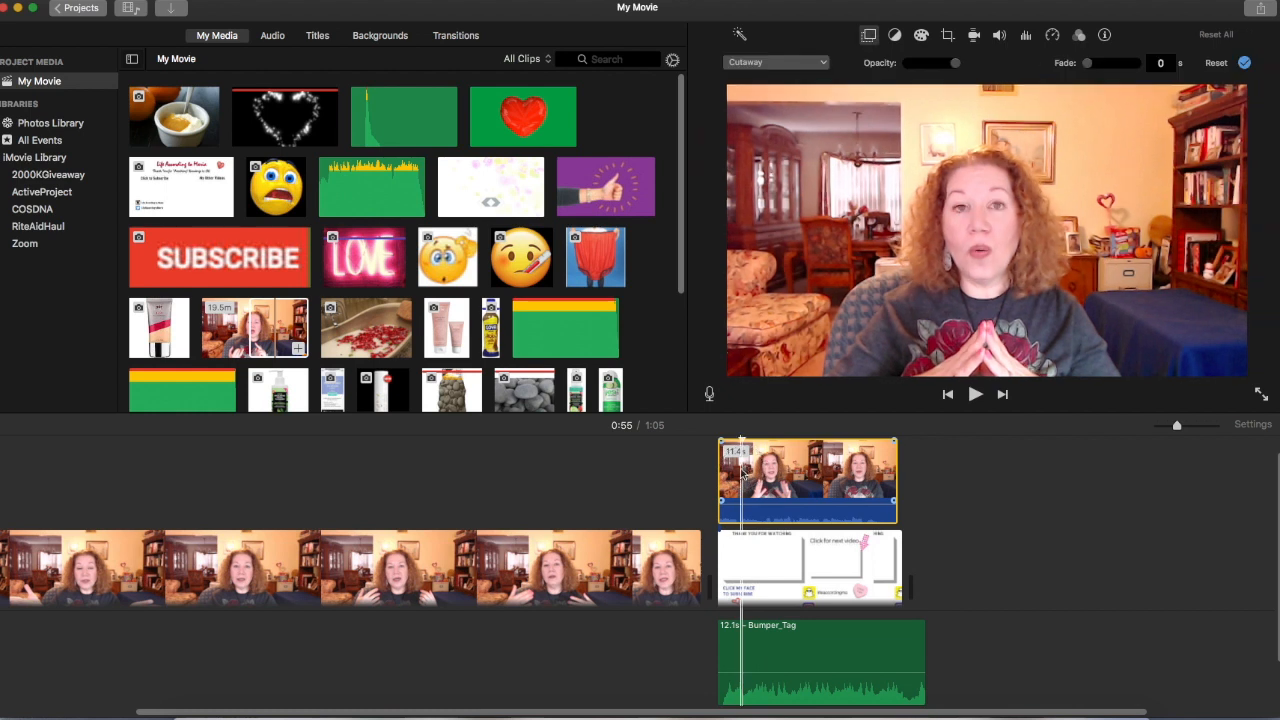
{"action": "left_click", "coordinate": [825, 64]}
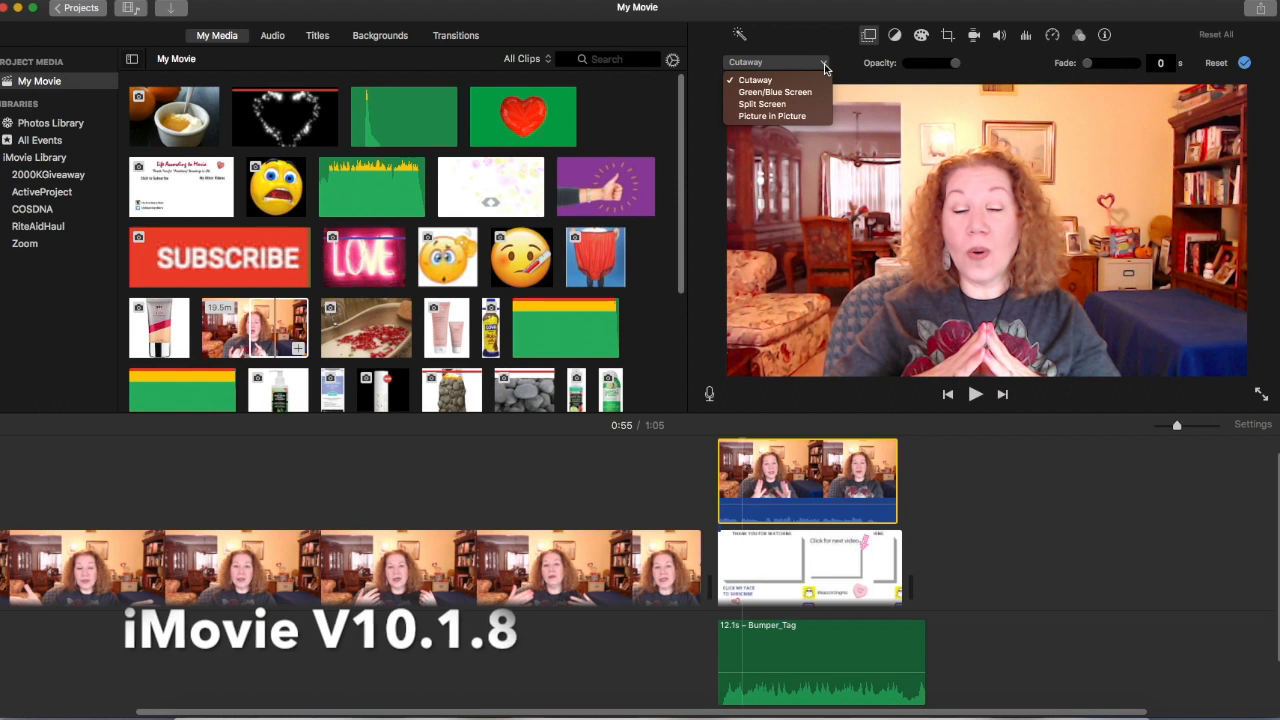
{"action": "left_click", "coordinate": [773, 116]}
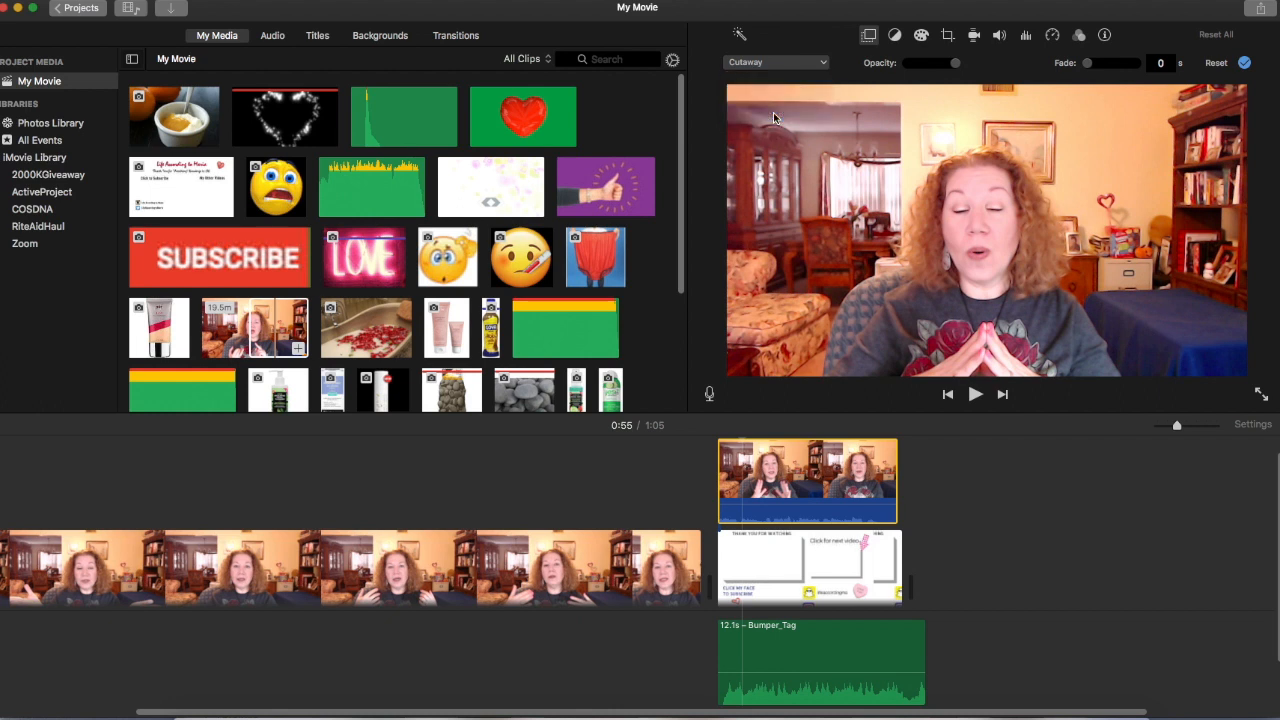
Place the inset picture in the frame's upper-left corner and enlarge it to fill the whole frame at the overlay clip's start
{"action": "left_click_drag", "start_coordinate": [1104, 154], "coordinate": [790, 122]}
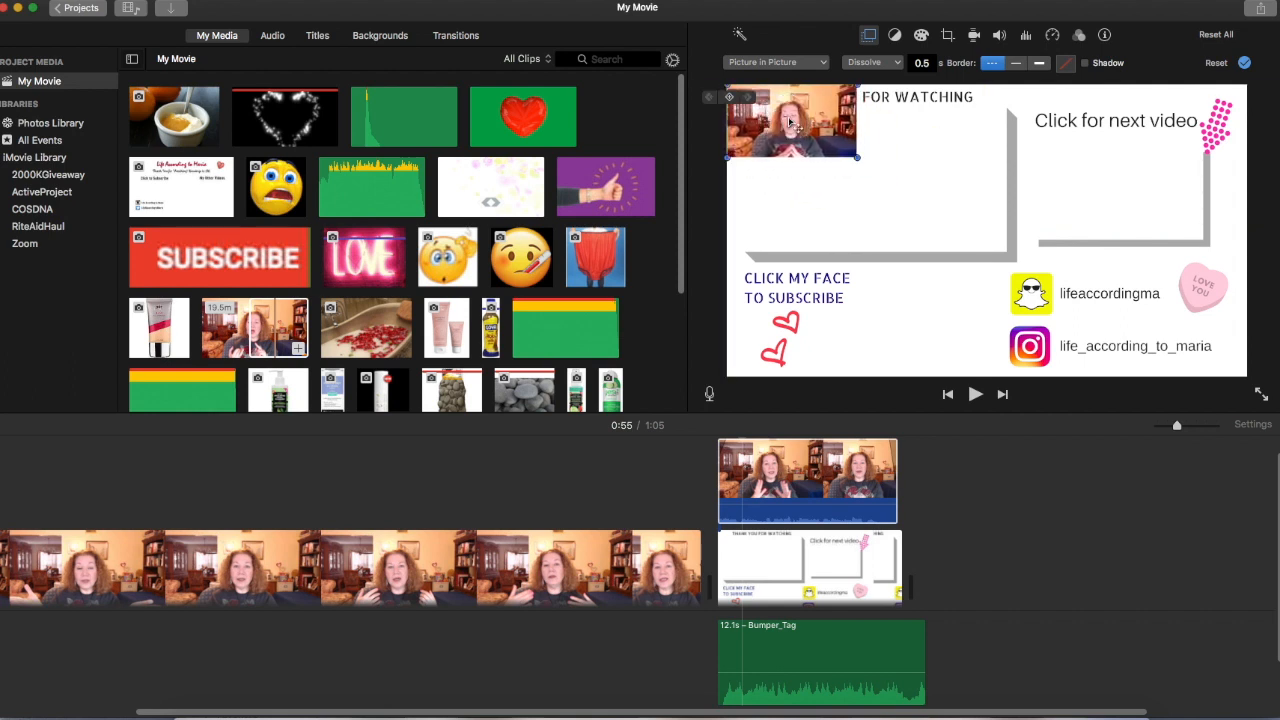
{"action": "left_click", "coordinate": [741, 457]}
{"action": "left_click", "coordinate": [716, 457]}
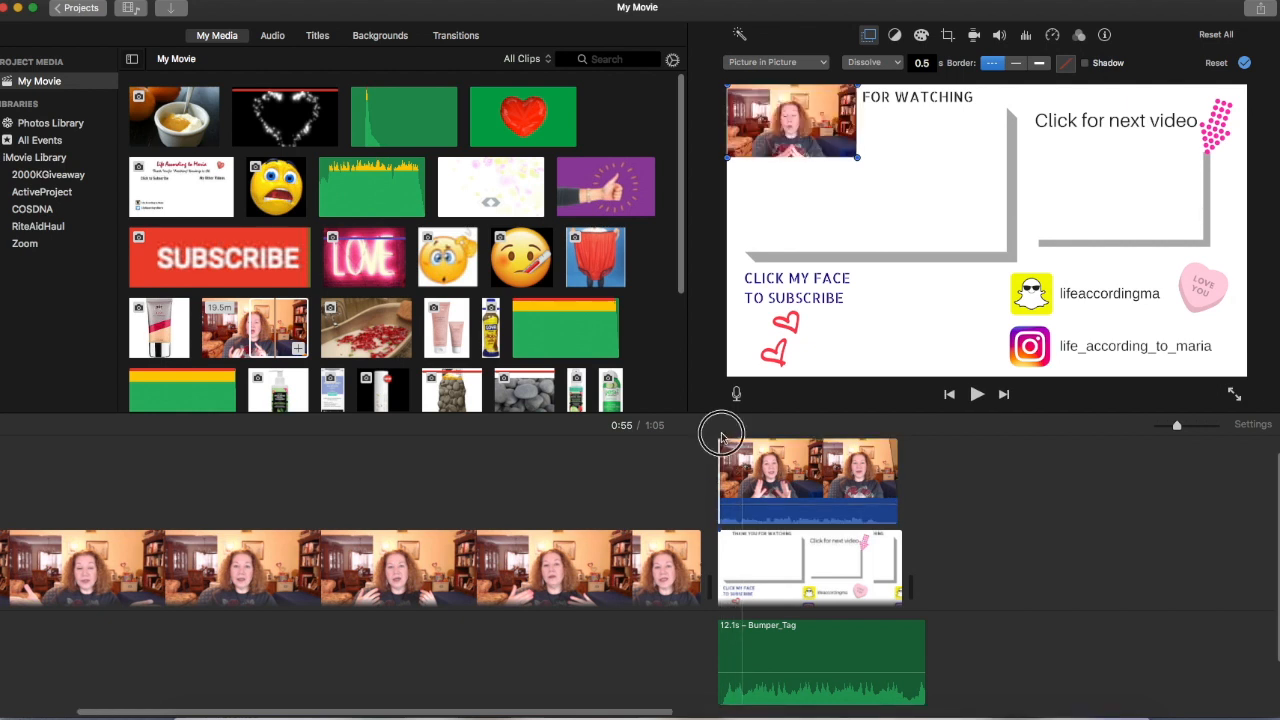
{"action": "left_click", "coordinate": [724, 470]}
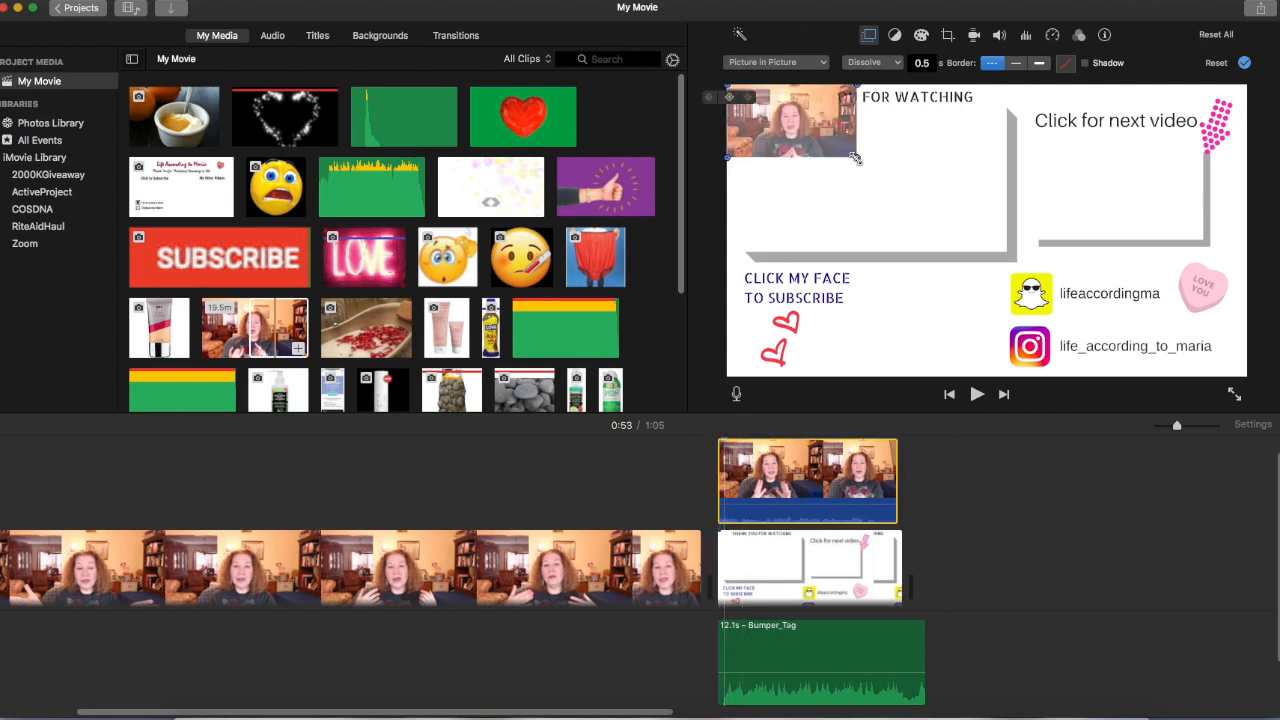
{"action": "left_click_drag", "start_coordinate": [857, 157], "coordinate": [869, 172]}
{"action": "left_click_drag", "start_coordinate": [920, 207], "coordinate": [1163, 376]}
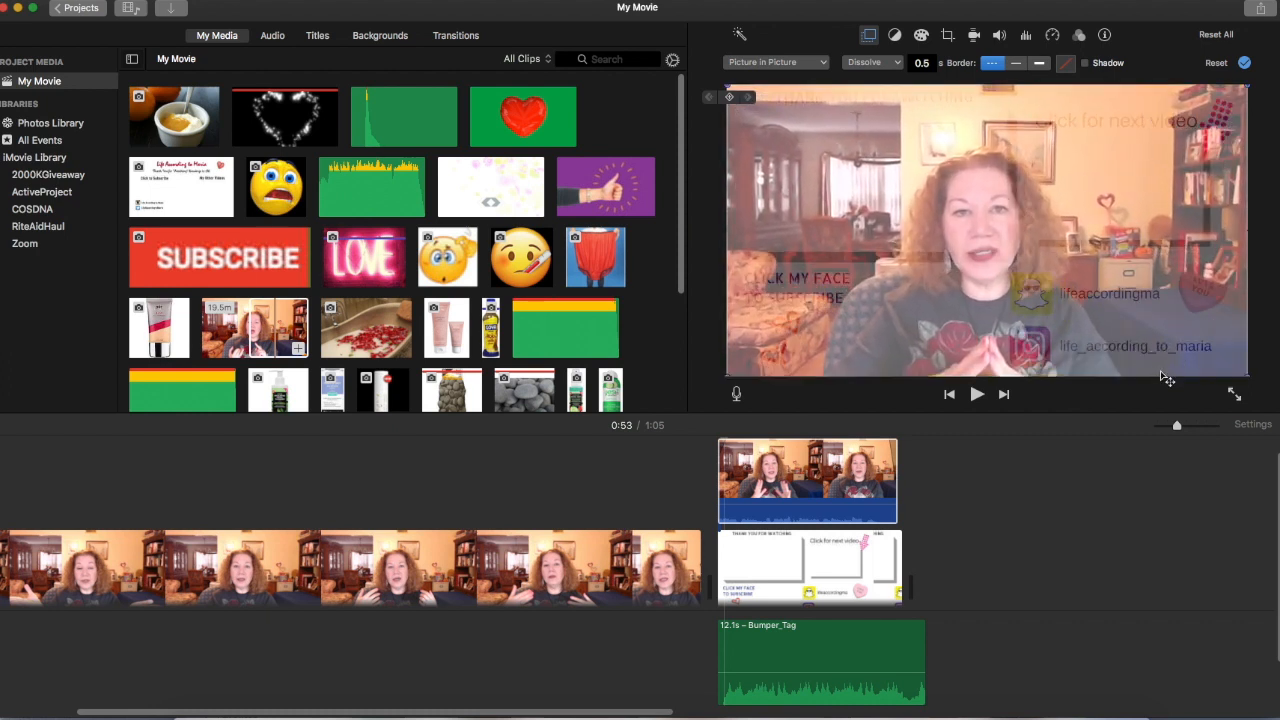
Set the picture-in-picture Dissolve duration to 0 s and check the start of the overlay clip
{"action": "left_click", "coordinate": [727, 450]}
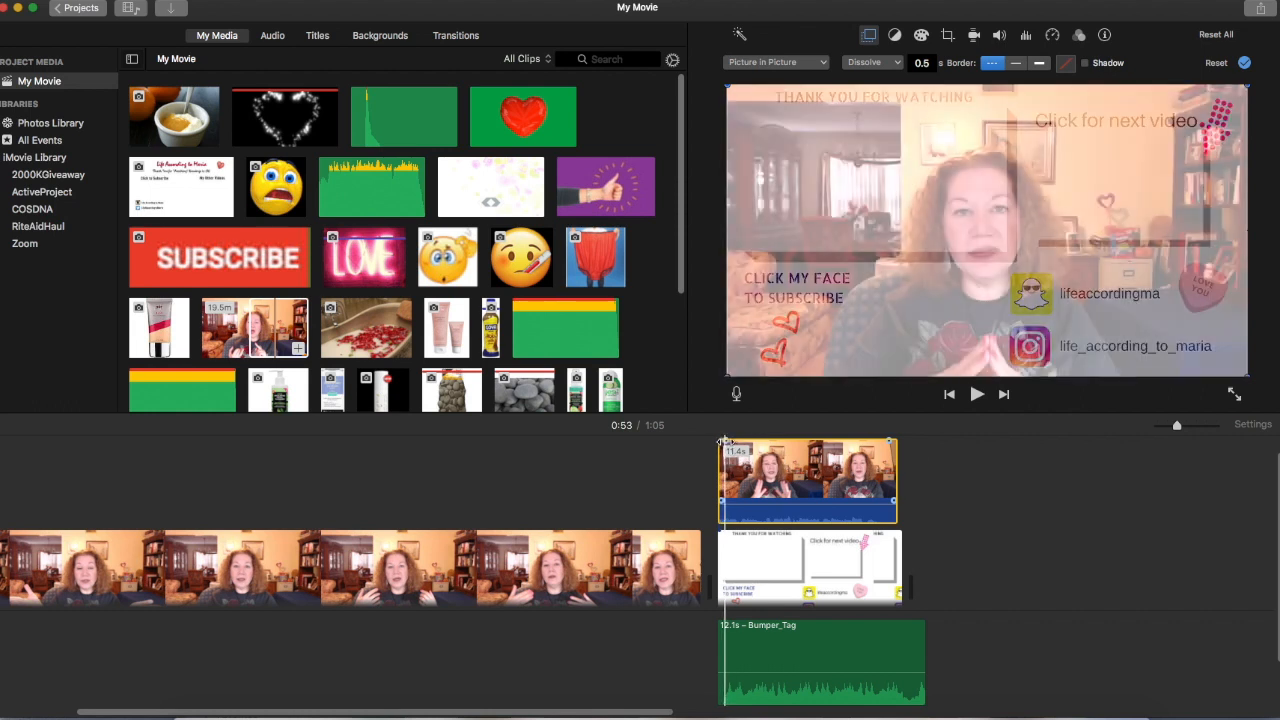
{"action": "left_click_drag", "start_coordinate": [727, 449], "coordinate": [711, 443]}
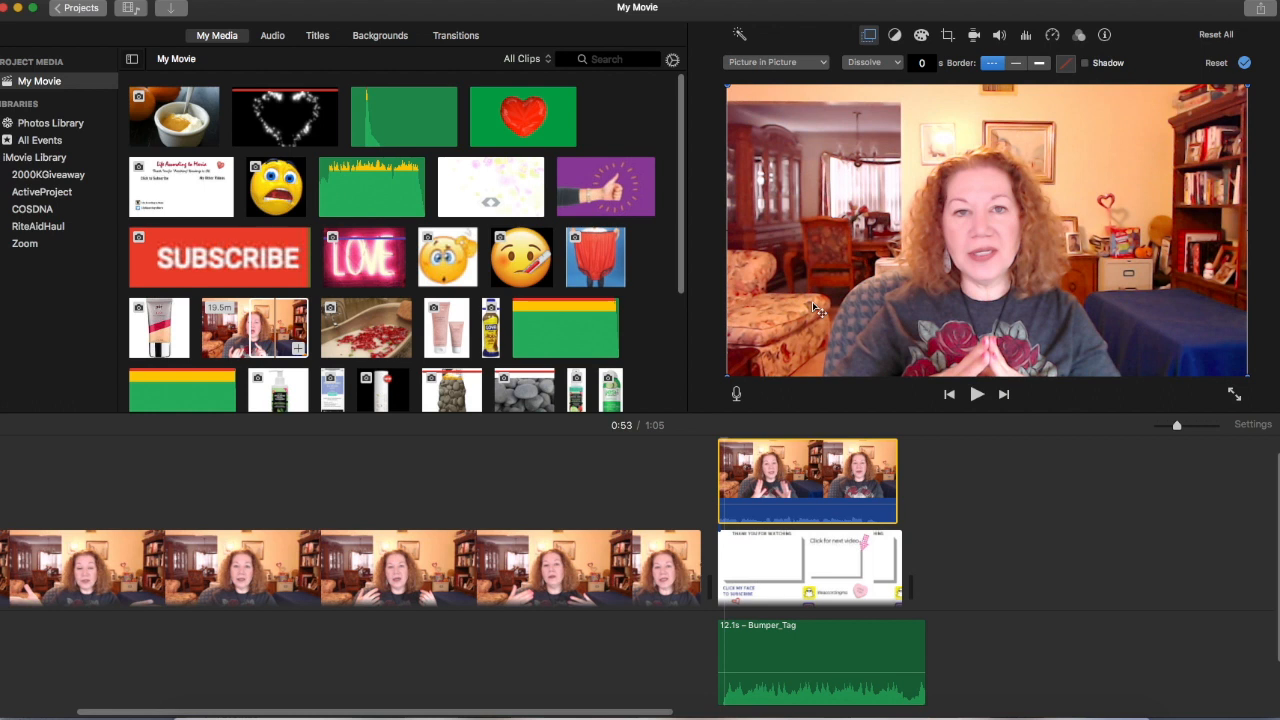
{"action": "left_click", "coordinate": [758, 460]}
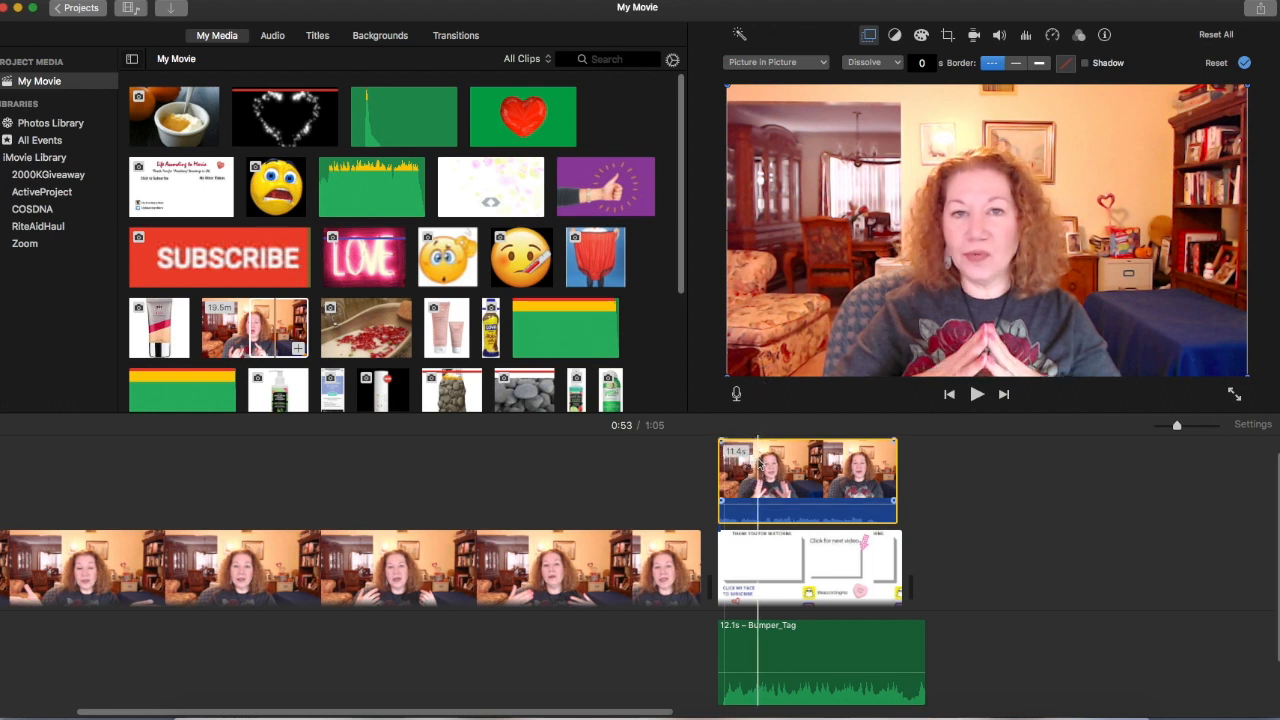
{"action": "left_click", "coordinate": [723, 450]}
{"action": "left_click_drag", "start_coordinate": [723, 450], "coordinate": [726, 450]}
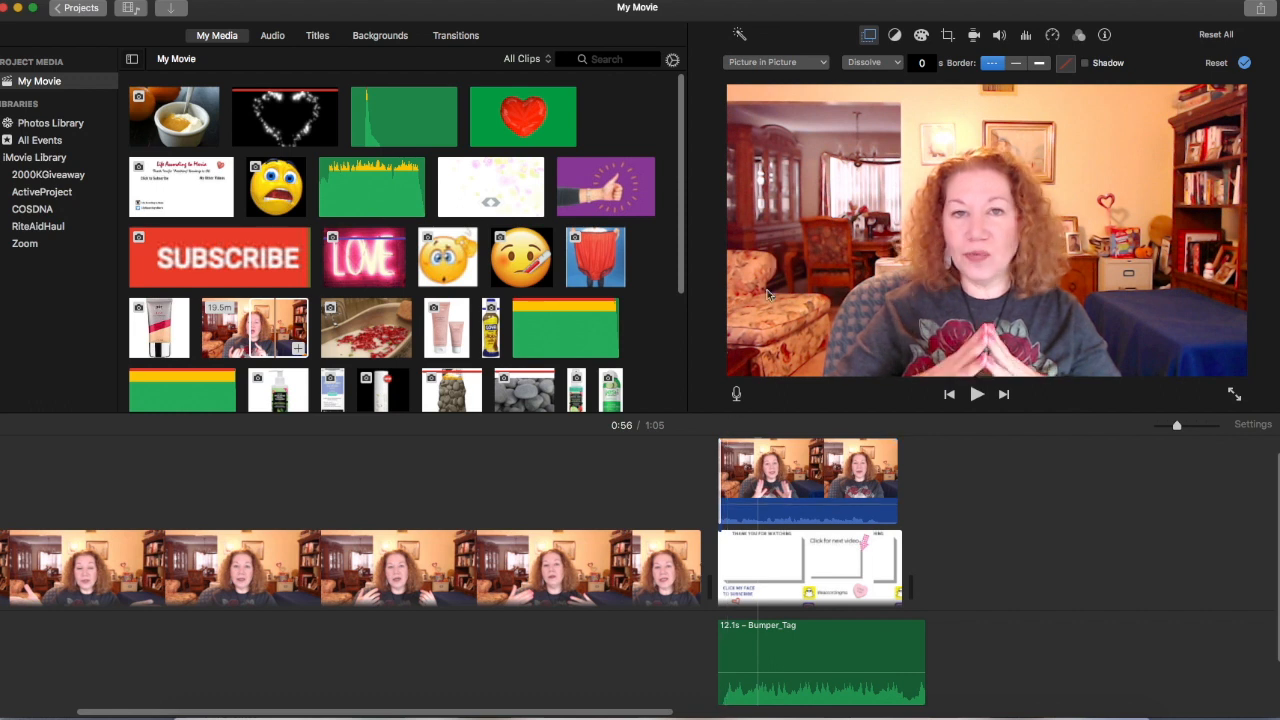
Keyframe the overlay picture at 0:54 and 0:55, shrinking it toward the upper-left corner to about 84% and 60% of the frame width
{"action": "left_click", "coordinate": [735, 483]}
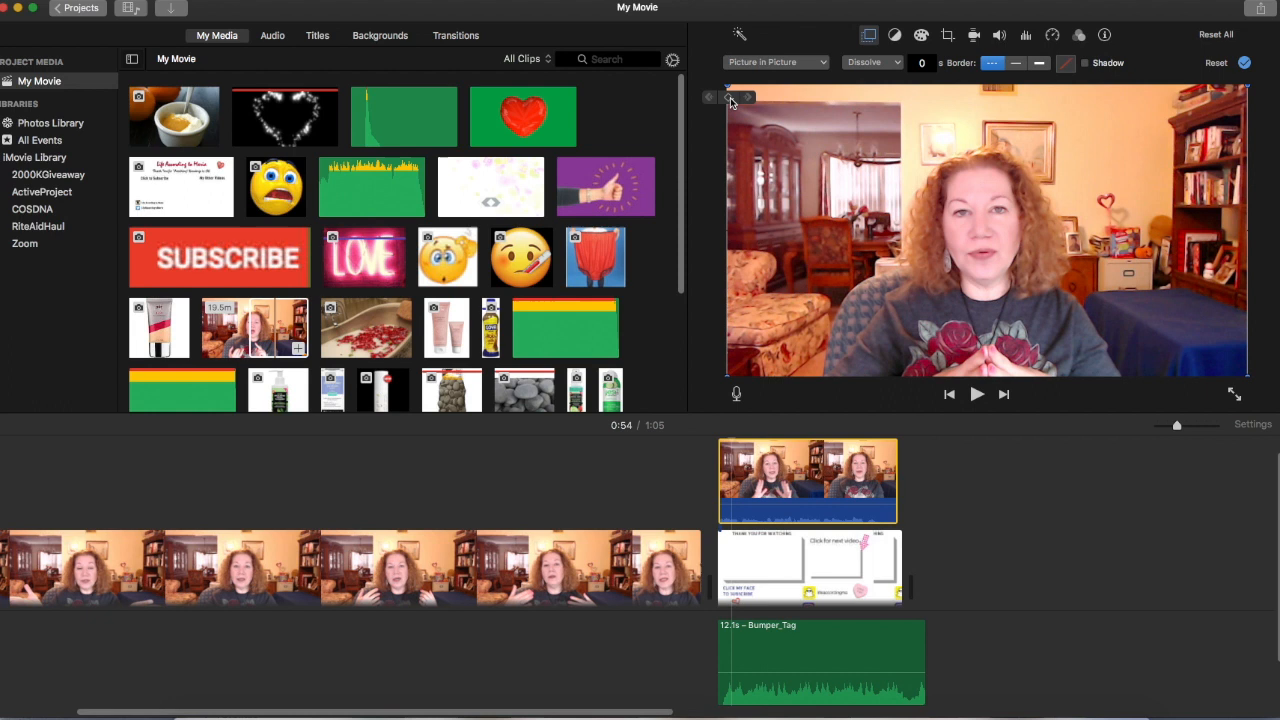
{"action": "left_click_drag", "start_coordinate": [1245, 374], "coordinate": [1166, 327]}
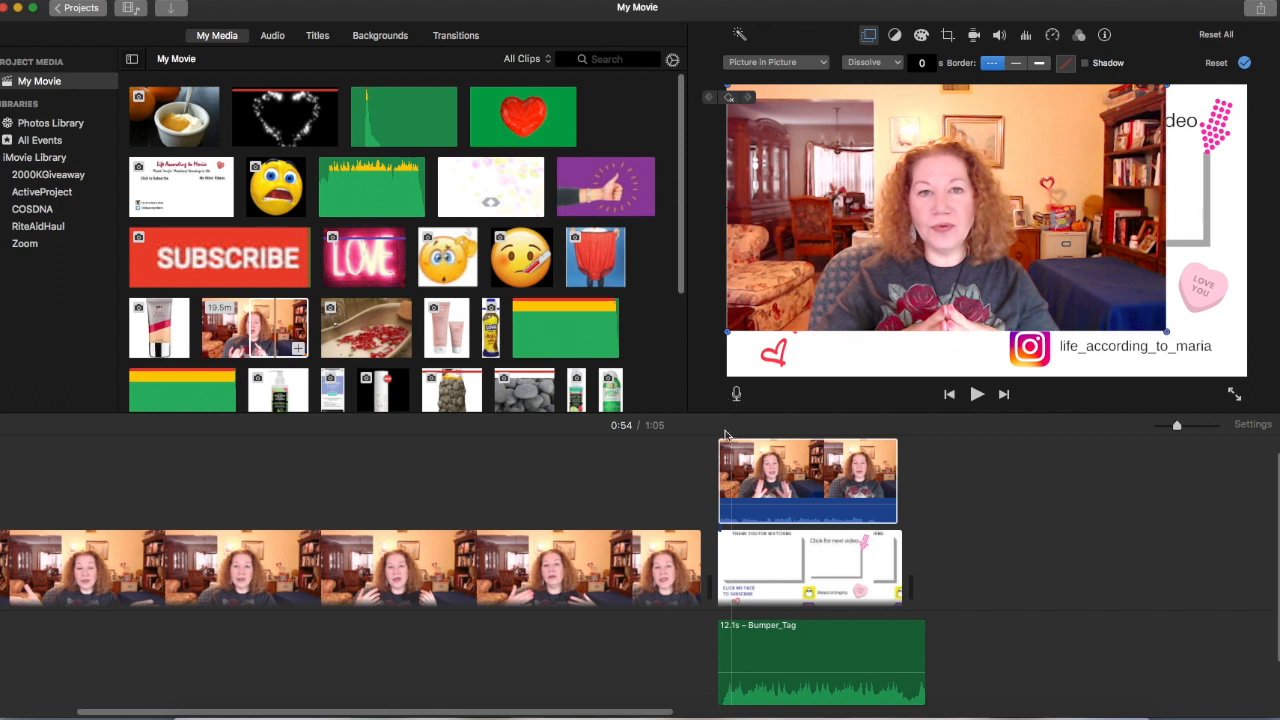
{"action": "key", "text": "space"}
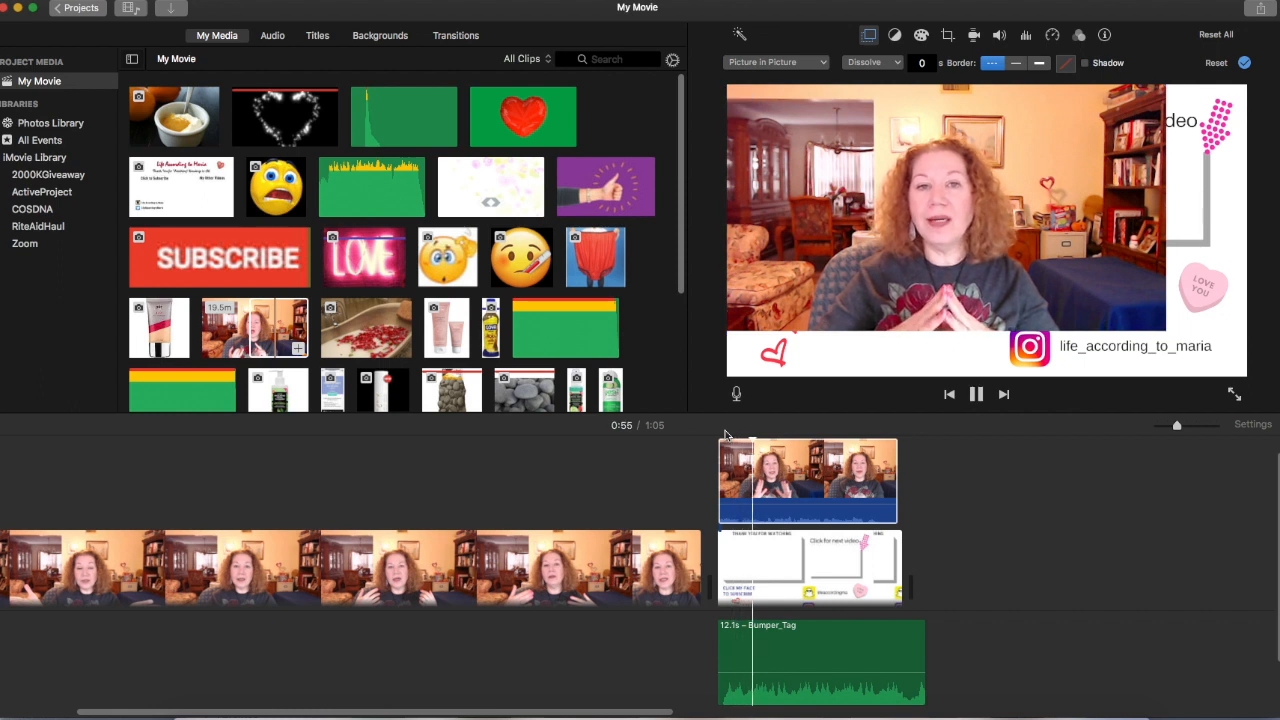
{"action": "key", "text": "space"}
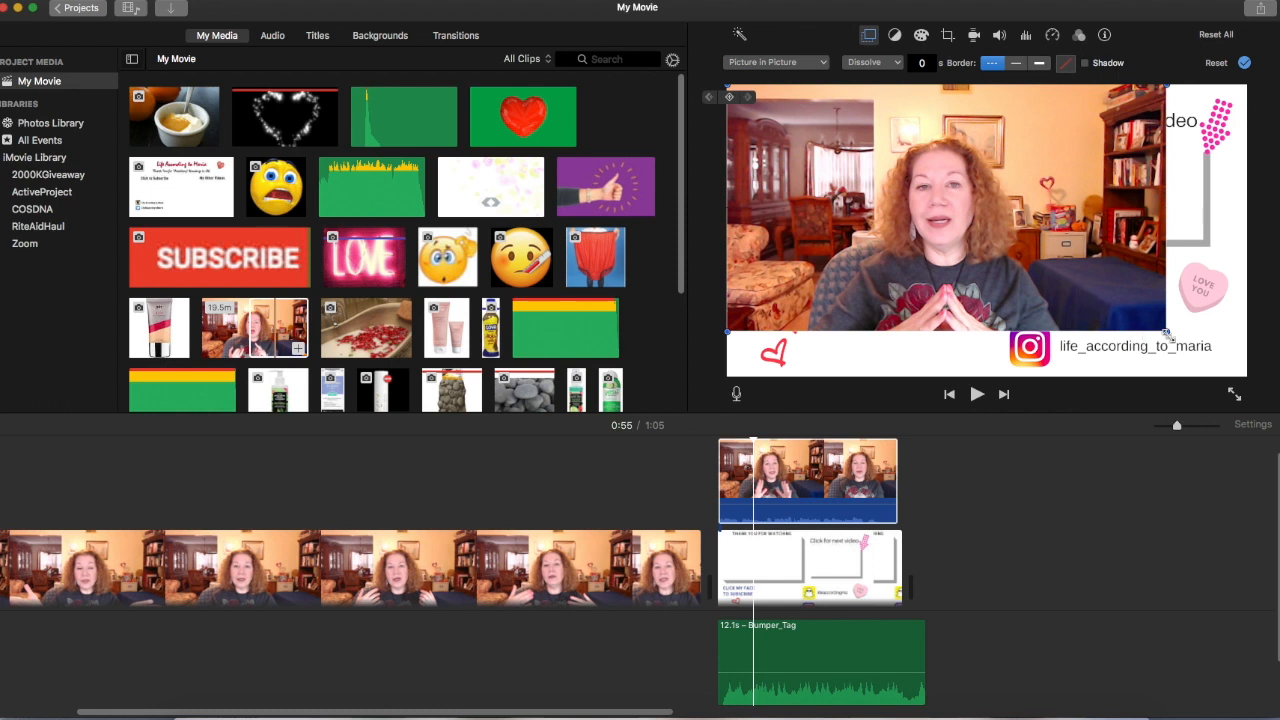
{"action": "left_click_drag", "start_coordinate": [1166, 334], "coordinate": [1038, 254]}
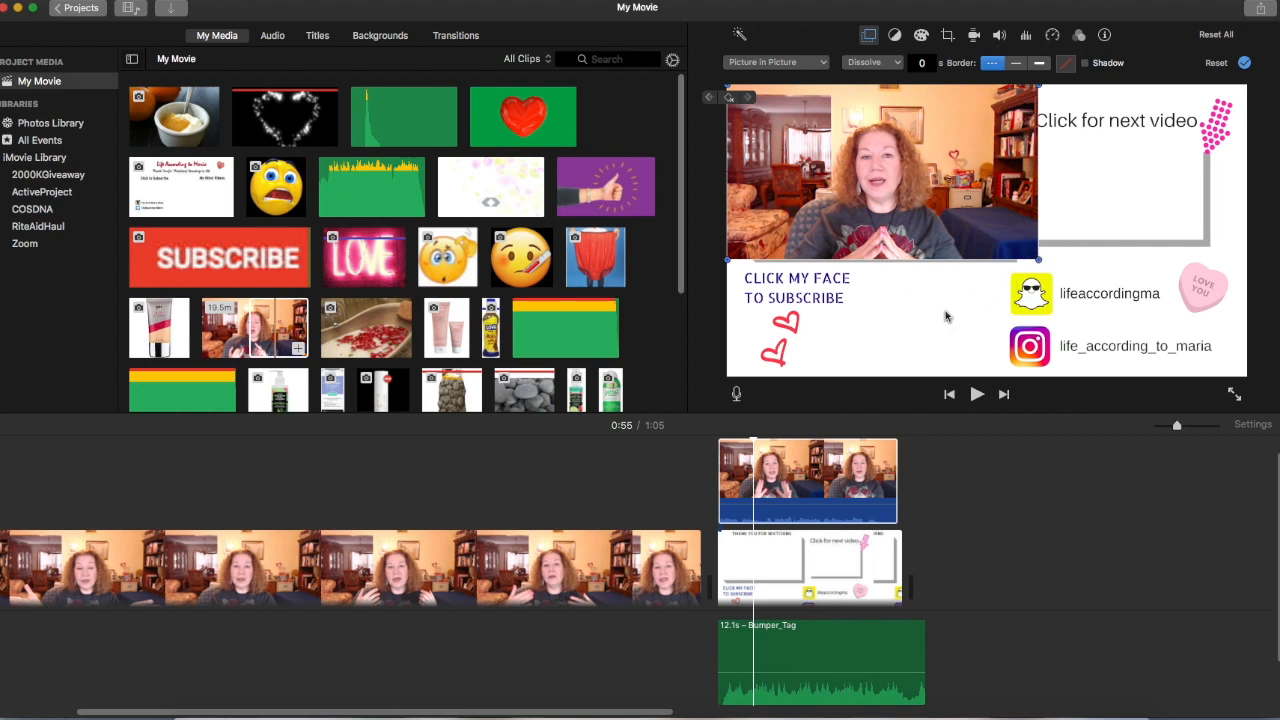
At 0:56, shrink and move the overlay picture to fit the shadowed box below "THANK YOU FOR WATCHING"
{"action": "key", "text": "space"}
{"action": "key", "text": "space"}
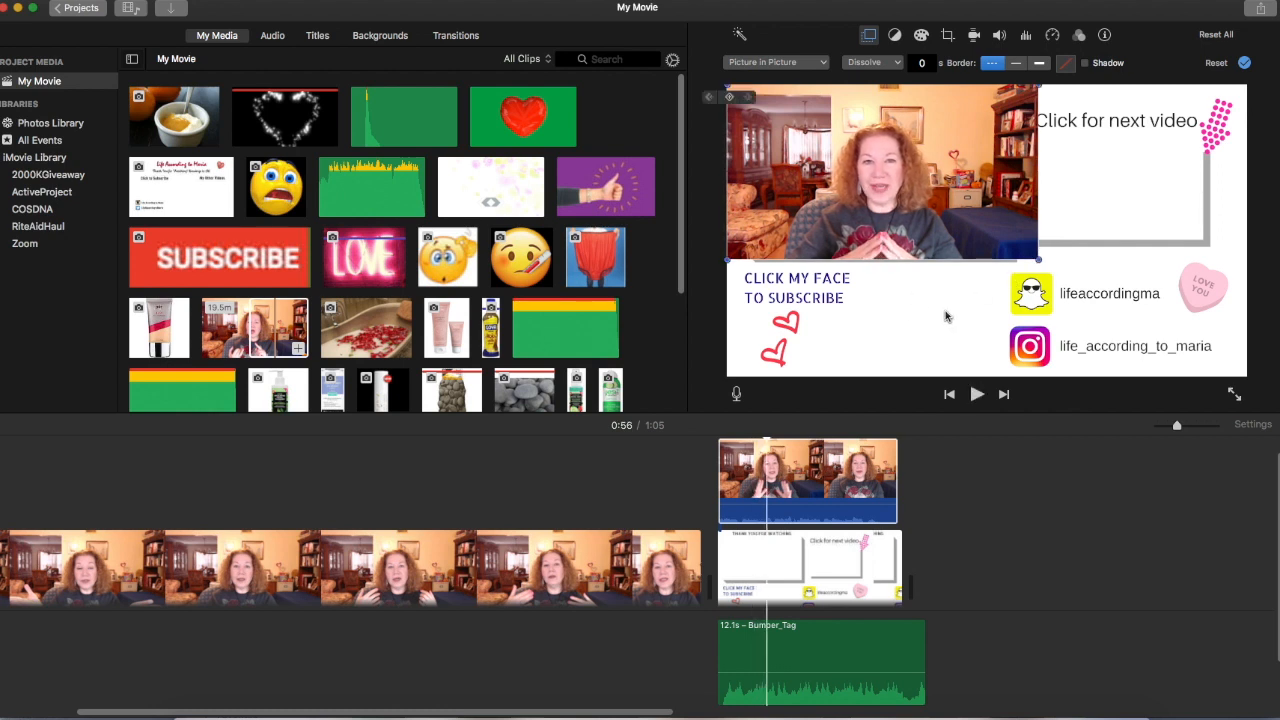
{"action": "left_click_drag", "start_coordinate": [1037, 259], "coordinate": [993, 234]}
{"action": "left_click_drag", "start_coordinate": [919, 189], "coordinate": [932, 213]}
{"action": "left_click_drag", "start_coordinate": [1010, 101], "coordinate": [991, 127]}
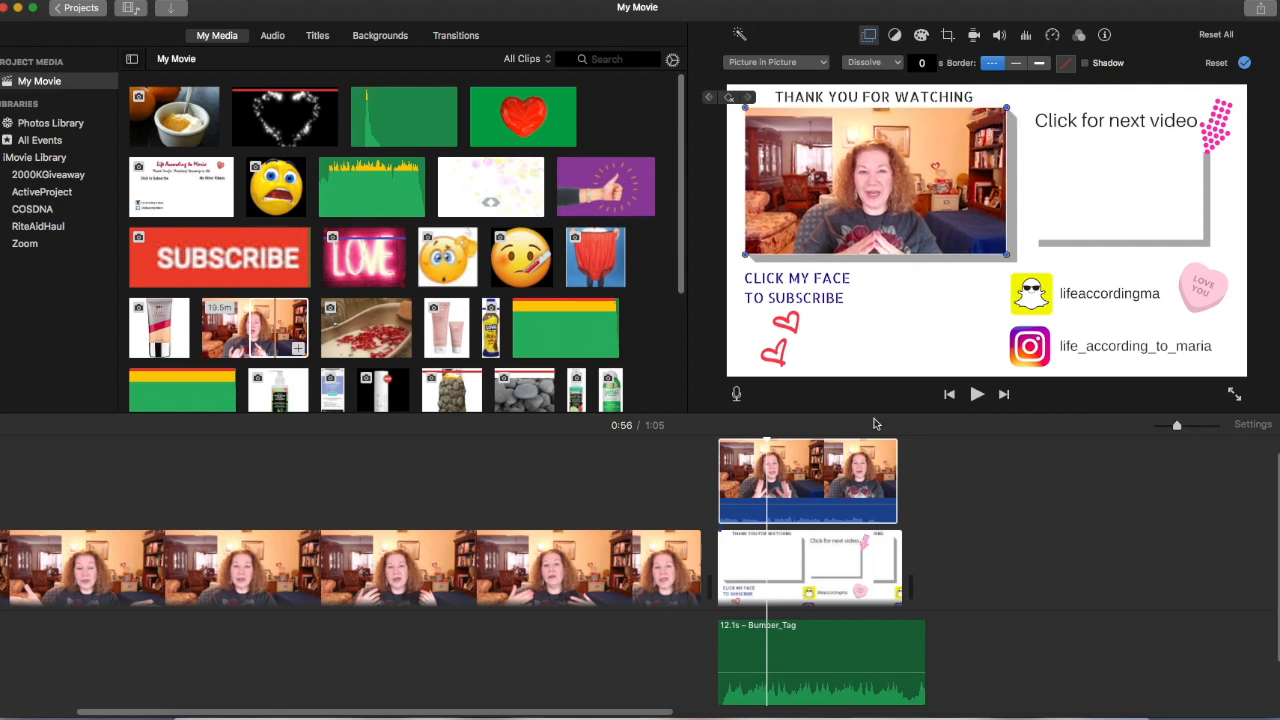
Play the shrinking picture animation through to the end of the project
{"action": "key", "text": "space"}
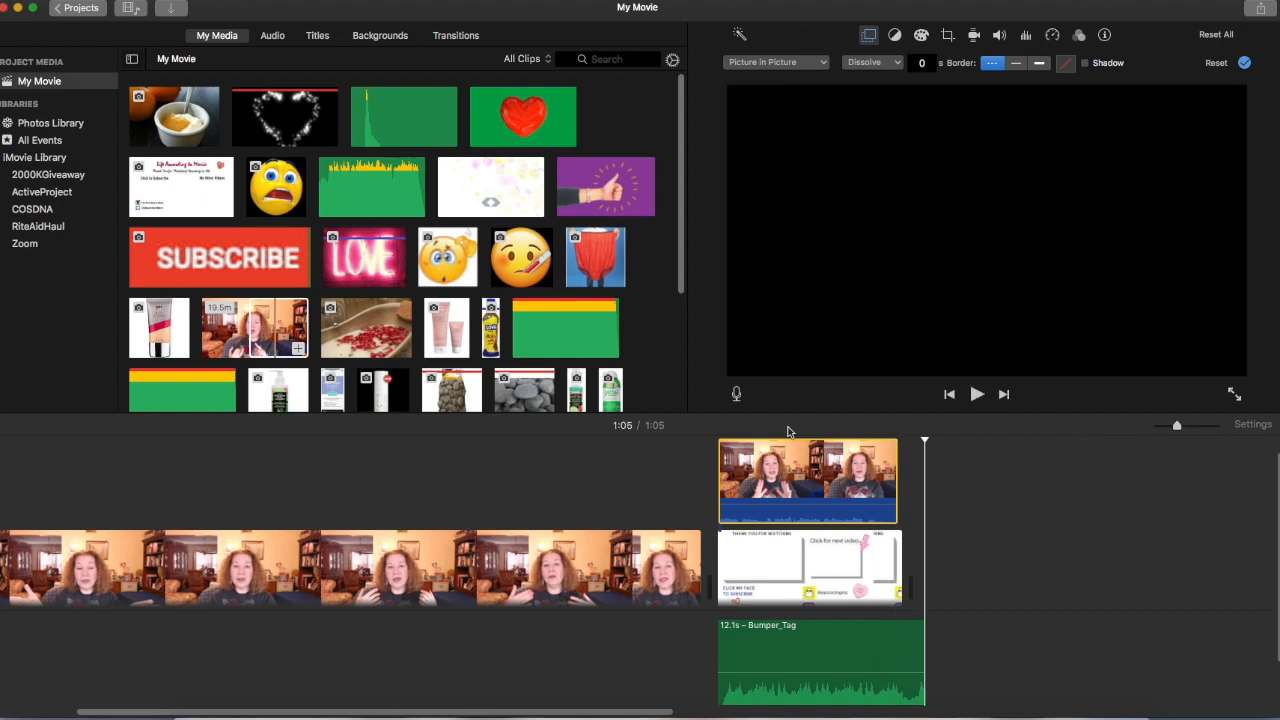
{"action": "key", "text": "space"}
{"action": "key", "text": "space"}
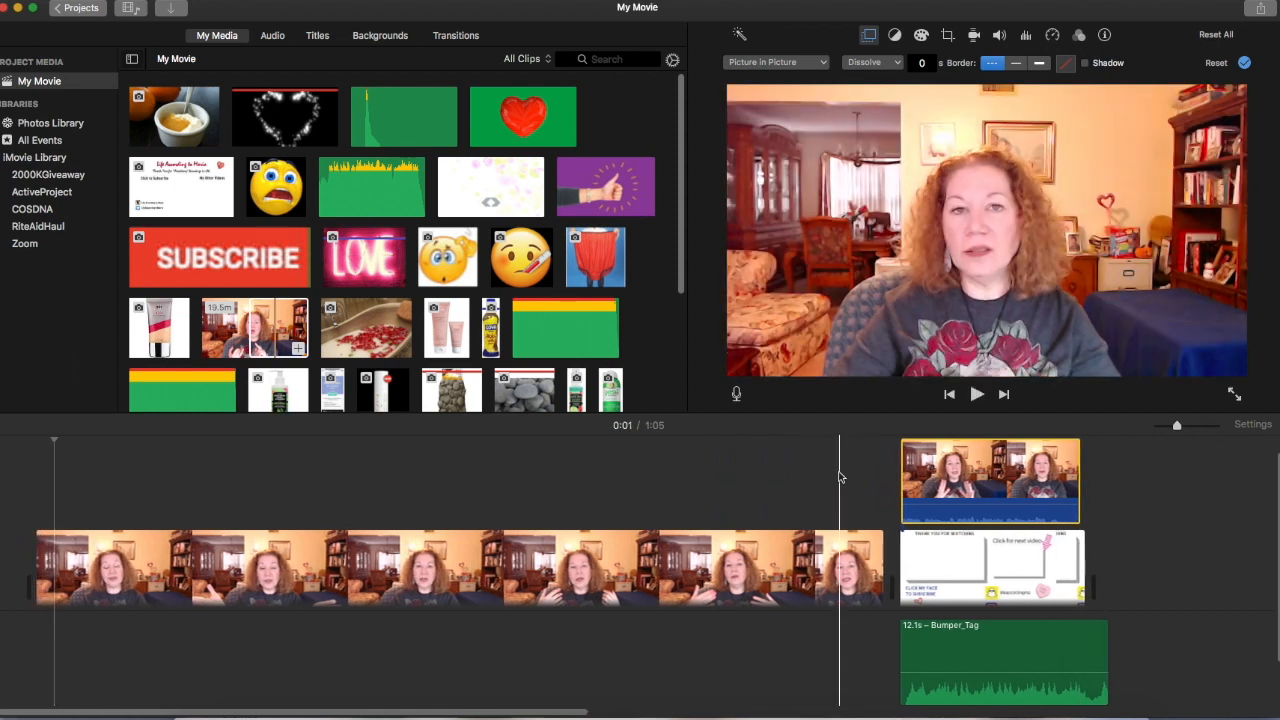
Extend the overlay clip's end to 11.6 s to line up with the end card, and play back its ending
{"action": "left_click_drag", "start_coordinate": [597, 711], "coordinate": [790, 711]}
{"action": "left_click_drag", "start_coordinate": [1177, 431], "coordinate": [1186, 429]}
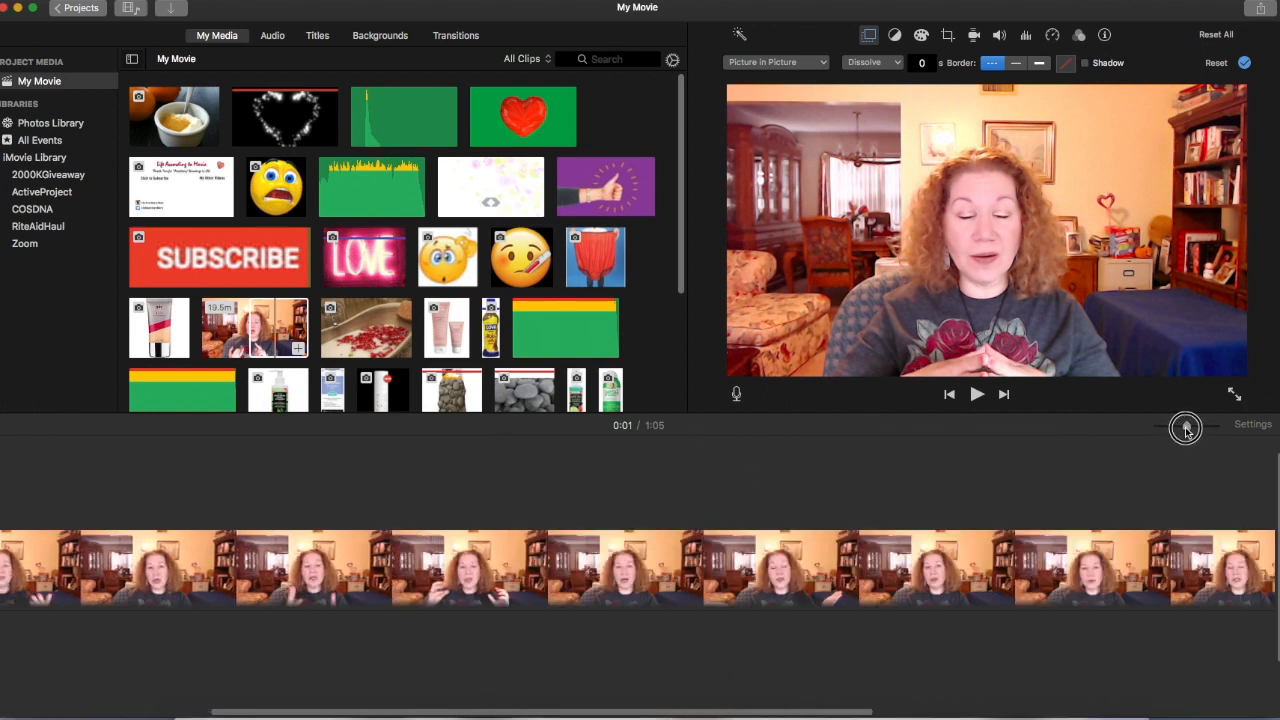
{"action": "left_click_drag", "start_coordinate": [794, 711], "coordinate": [1193, 711]}
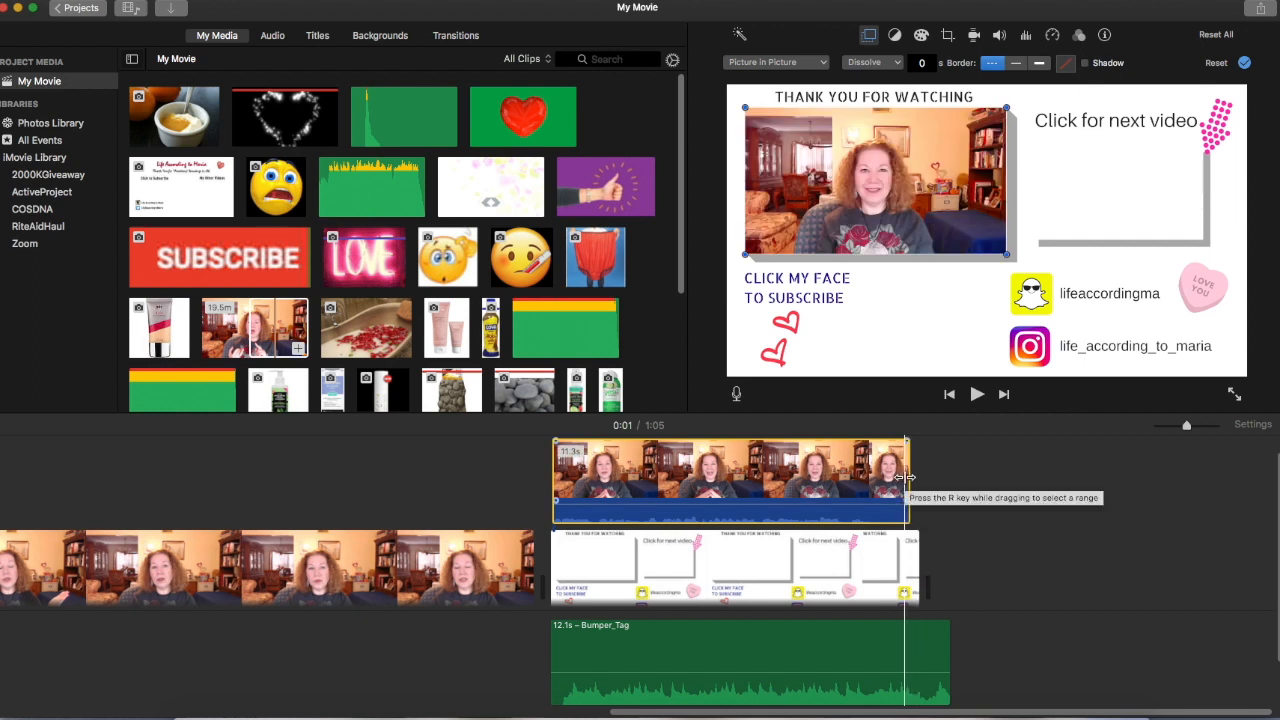
{"action": "left_click_drag", "start_coordinate": [905, 477], "coordinate": [920, 478]}
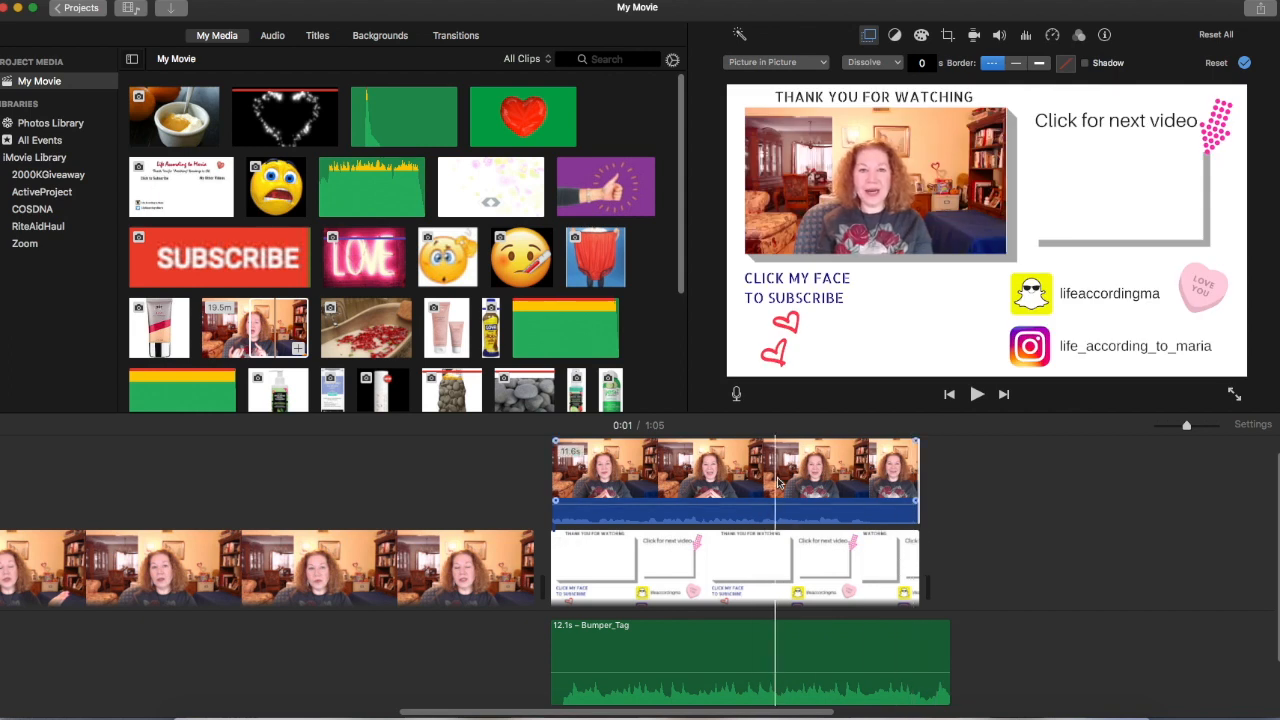
{"action": "left_click", "coordinate": [831, 442]}
{"action": "key", "text": "space"}
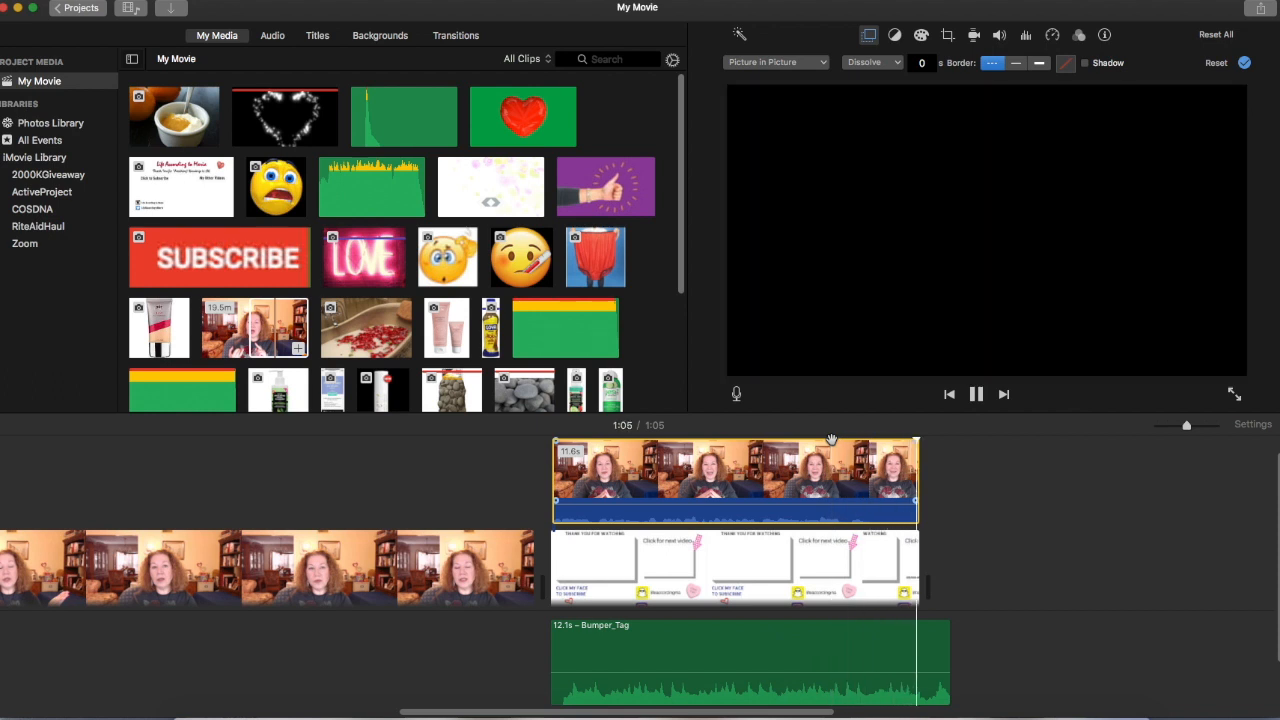
Extend the end of the Bumper_Tag music clip beneath the end card to 12.7 s
{"action": "key", "text": "space"}
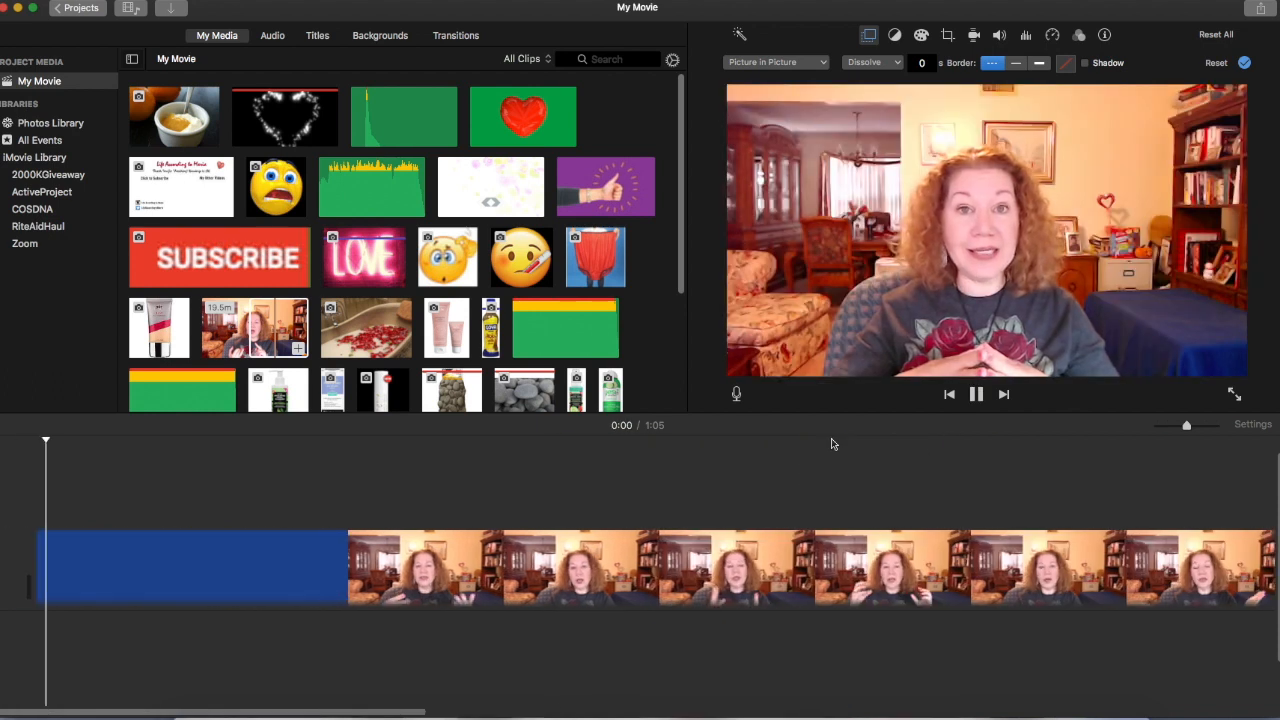
{"action": "key", "text": "space"}
{"action": "left_click_drag", "start_coordinate": [398, 711], "coordinate": [873, 712]}
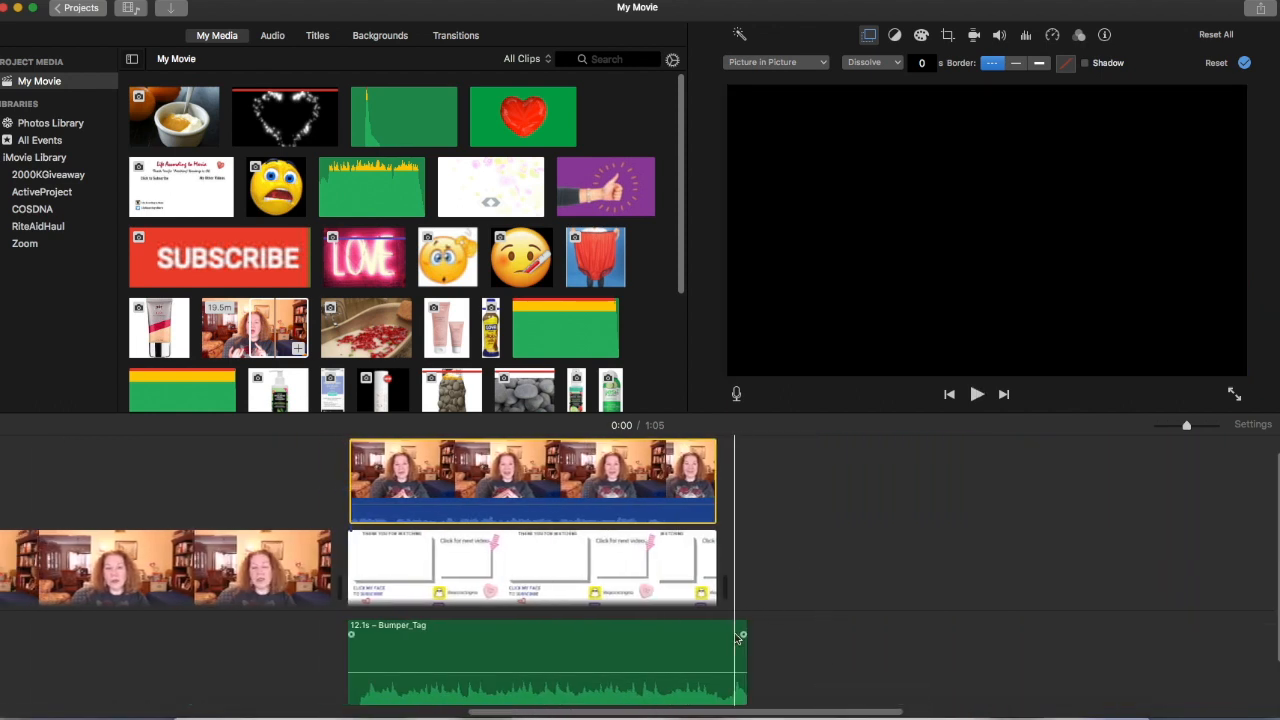
{"action": "left_click_drag", "start_coordinate": [745, 630], "coordinate": [766, 629]}
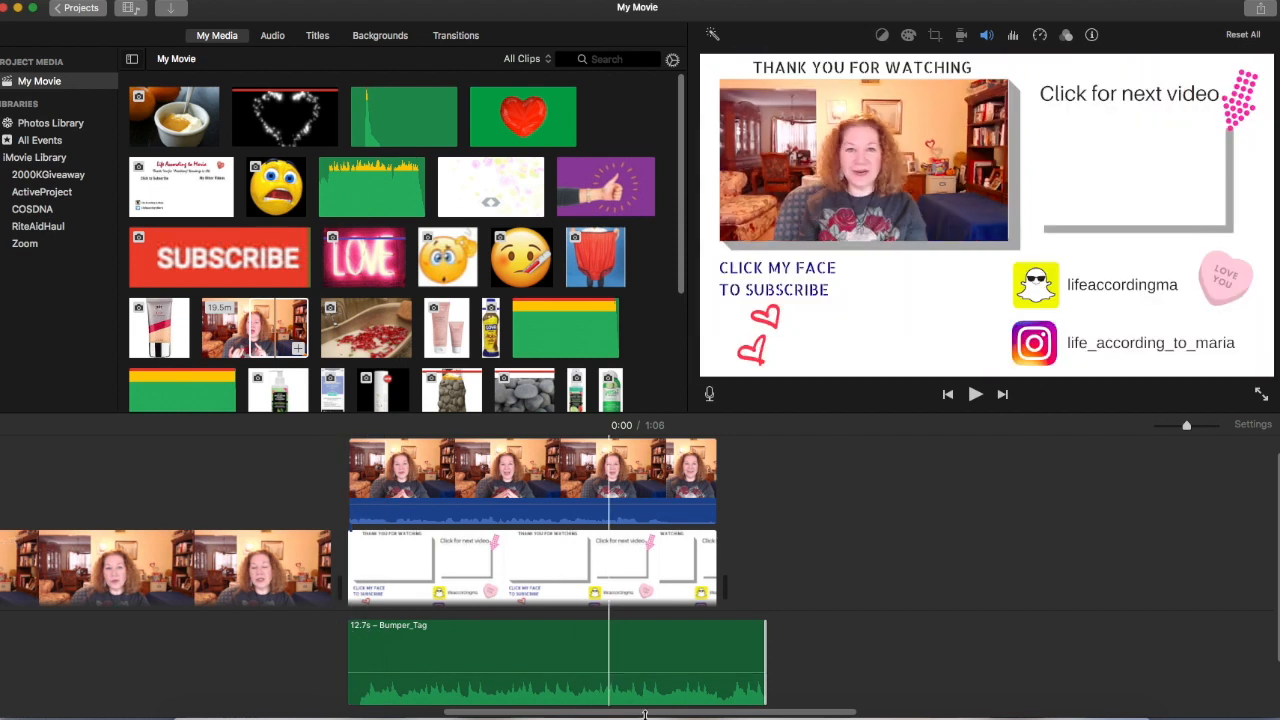
Play the closing clip and end screen from 0:51 through to the end of the project
{"action": "left_click_drag", "start_coordinate": [649, 711], "coordinate": [593, 711]}
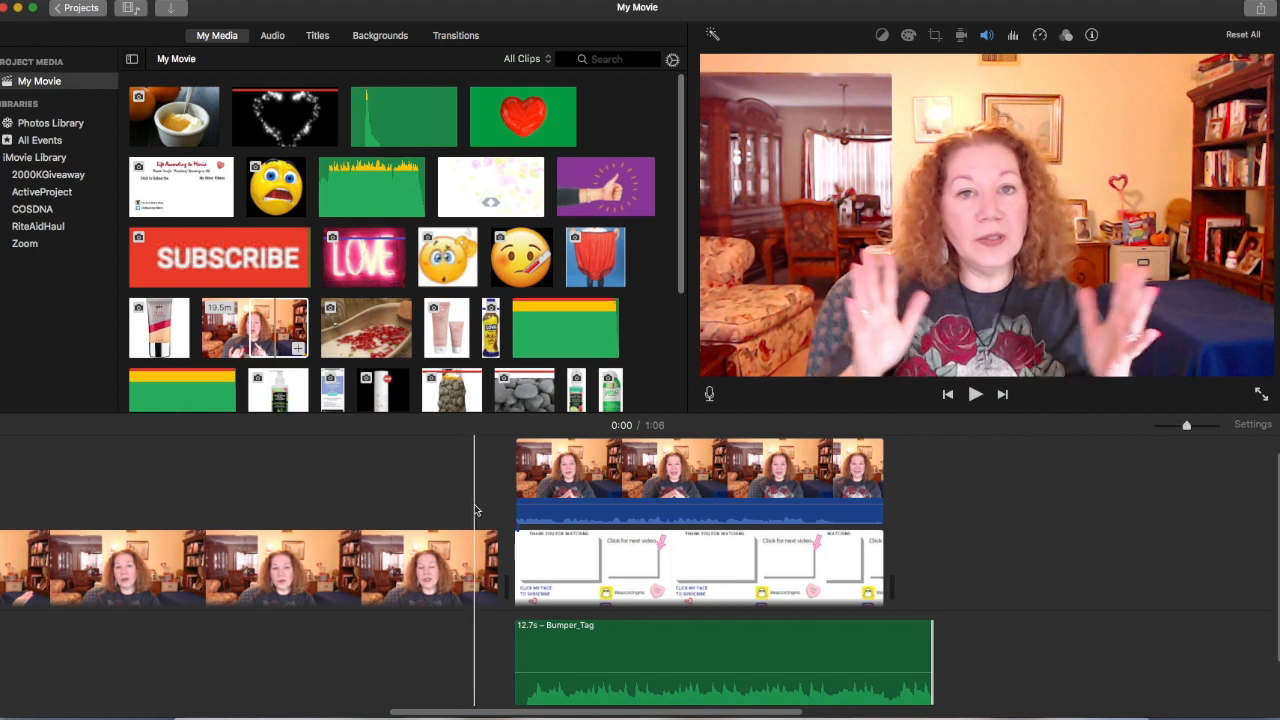
{"action": "left_click", "coordinate": [449, 510]}
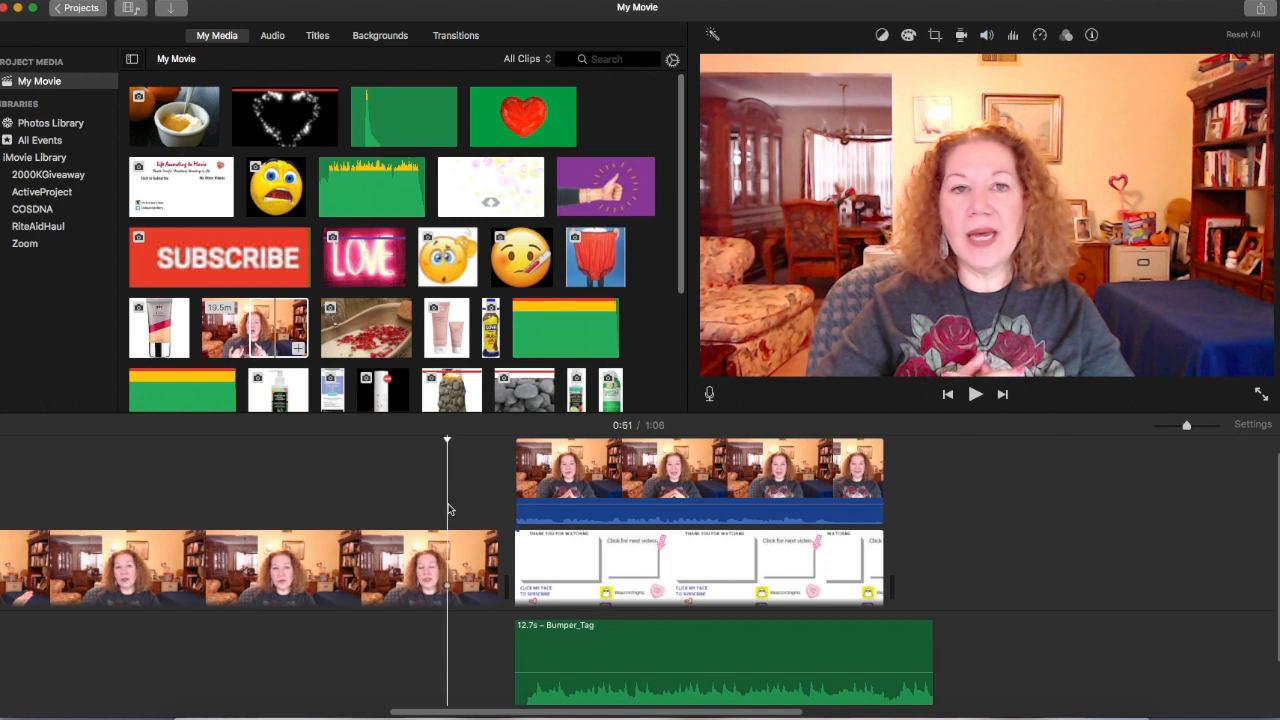
{"action": "key", "text": "space"}
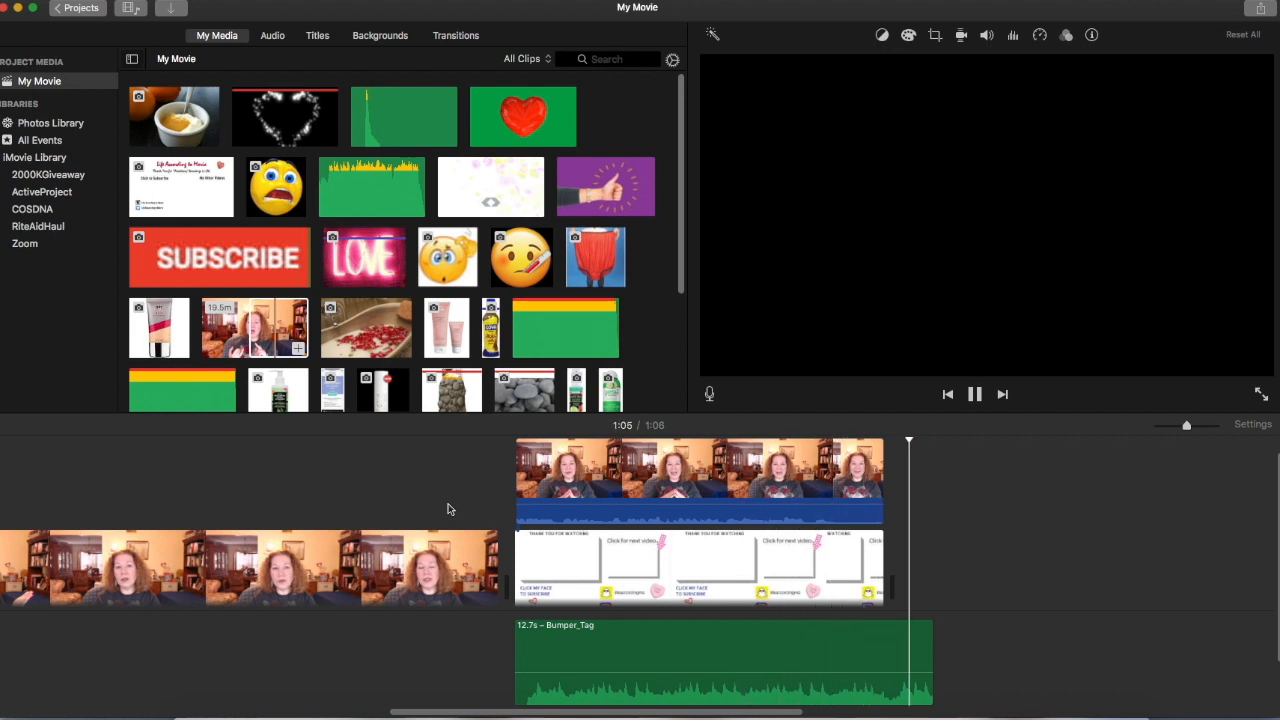
{"action": "key", "text": "space"}
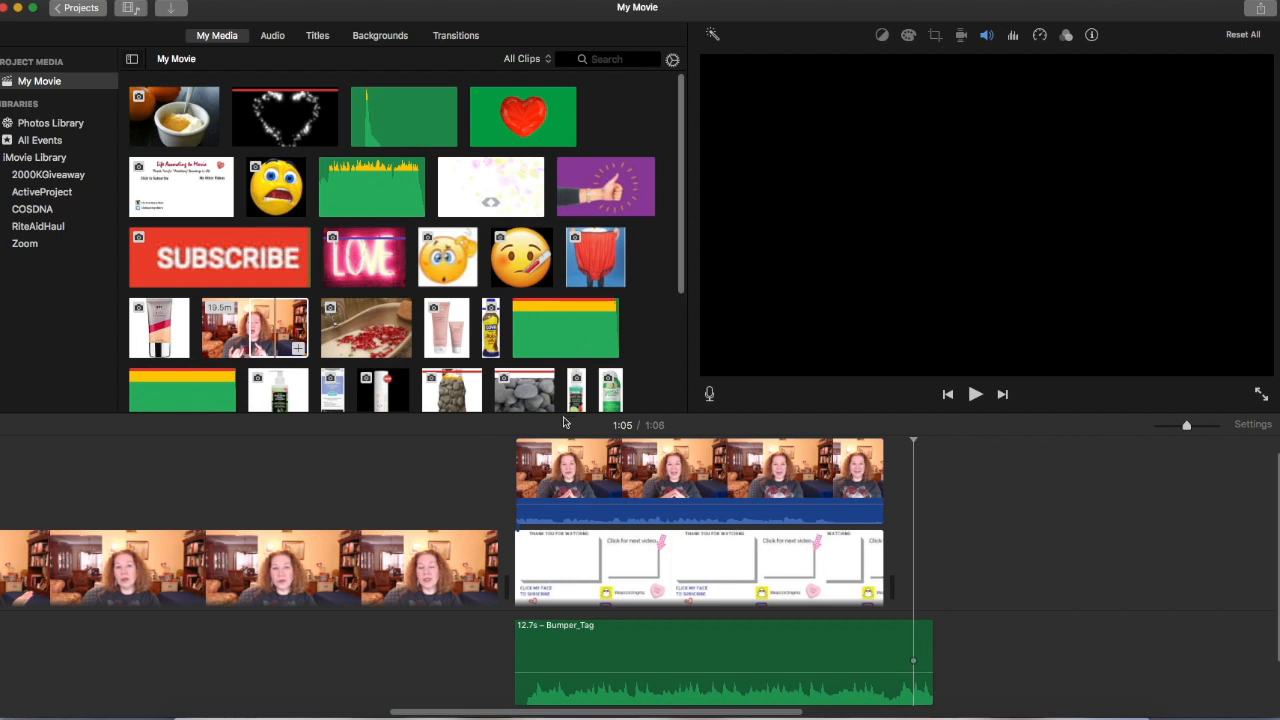
Examine the picture-in-picture transition styles available for the overlay clip above the end card
{"action": "left_click", "coordinate": [527, 455]}
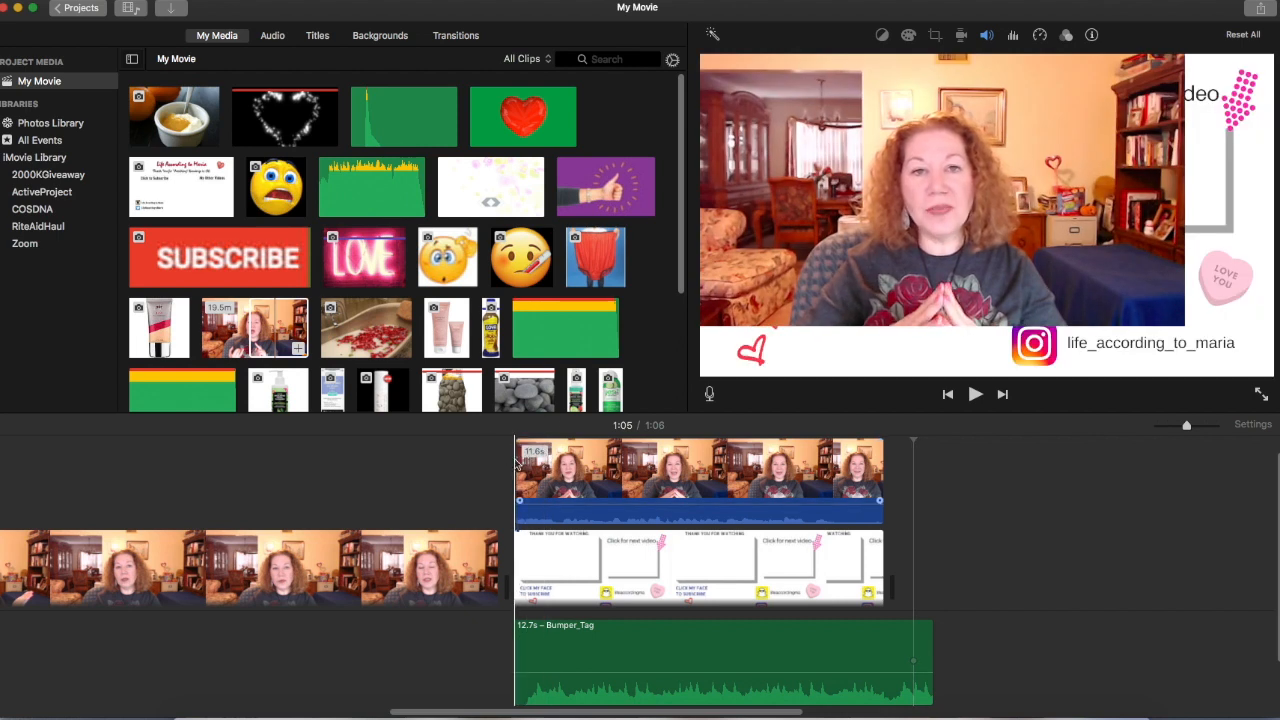
{"action": "left_click", "coordinate": [704, 478]}
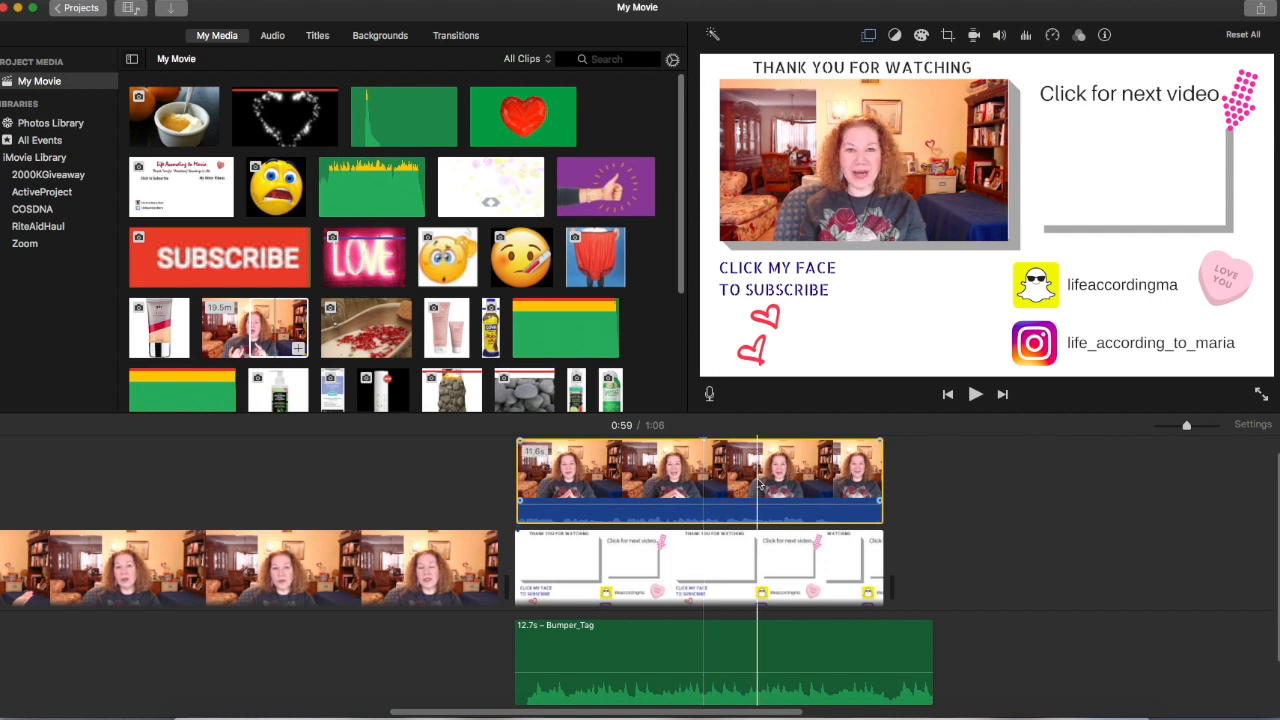
{"action": "left_click", "coordinate": [868, 35]}
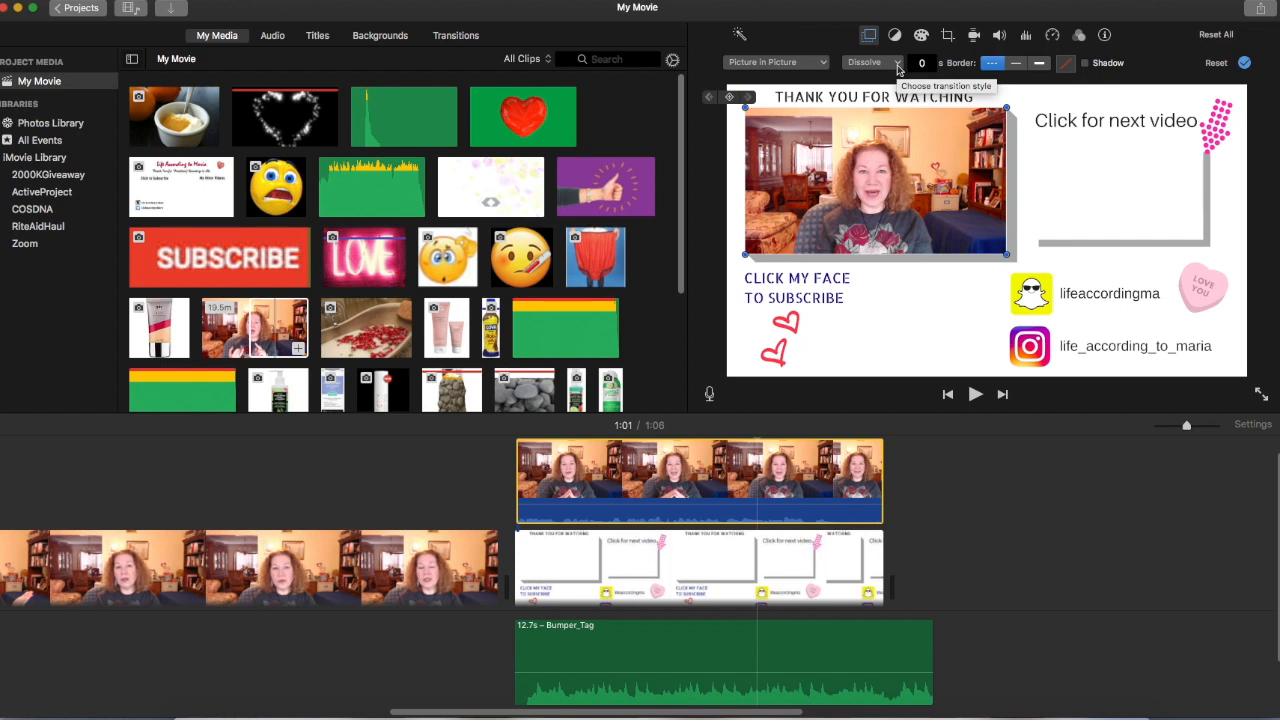
{"action": "left_click", "coordinate": [897, 64]}
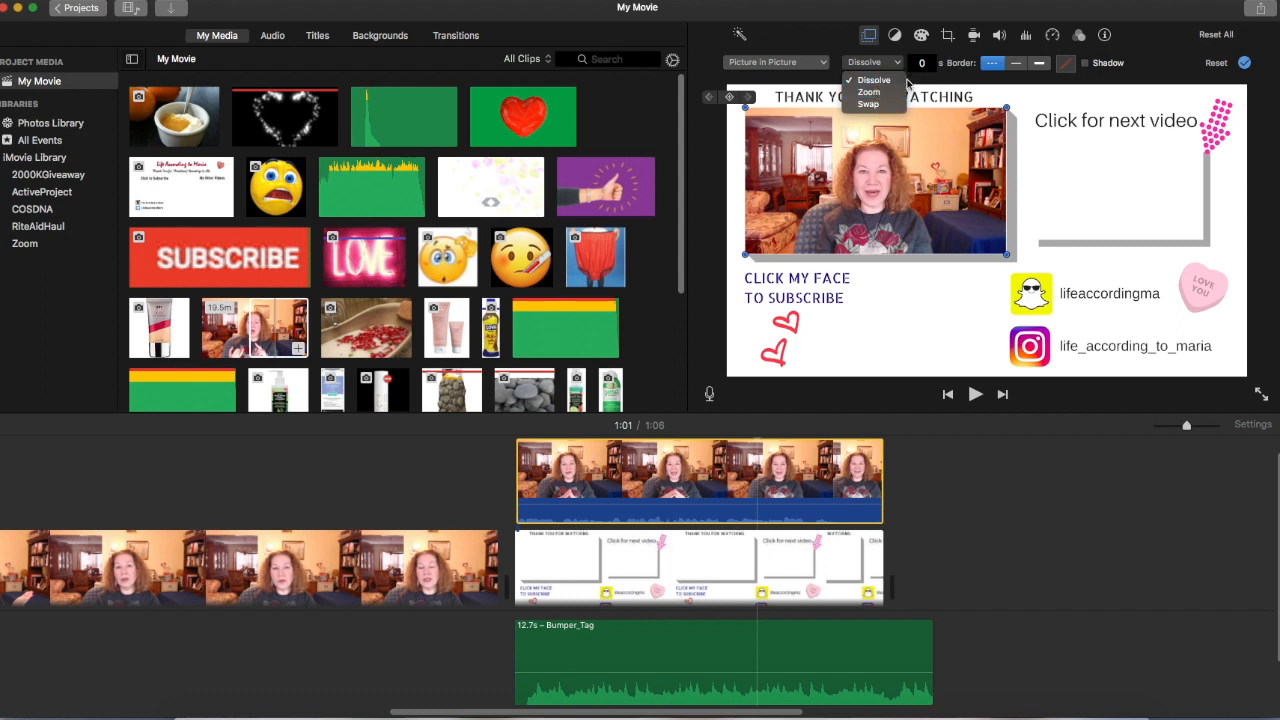
{"action": "left_click", "coordinate": [926, 74]}
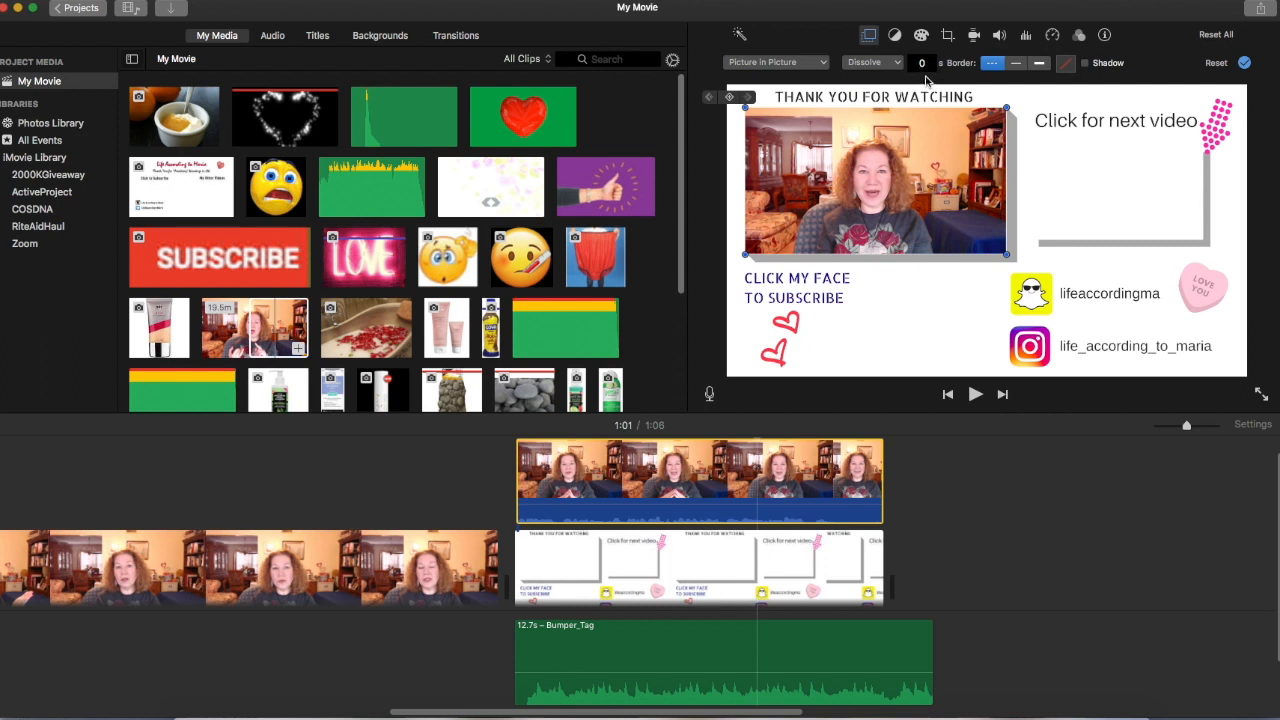
Try a shadow on the overlay picture, then remove it and return to the start of the overlay clip
{"action": "left_click", "coordinate": [1085, 63]}
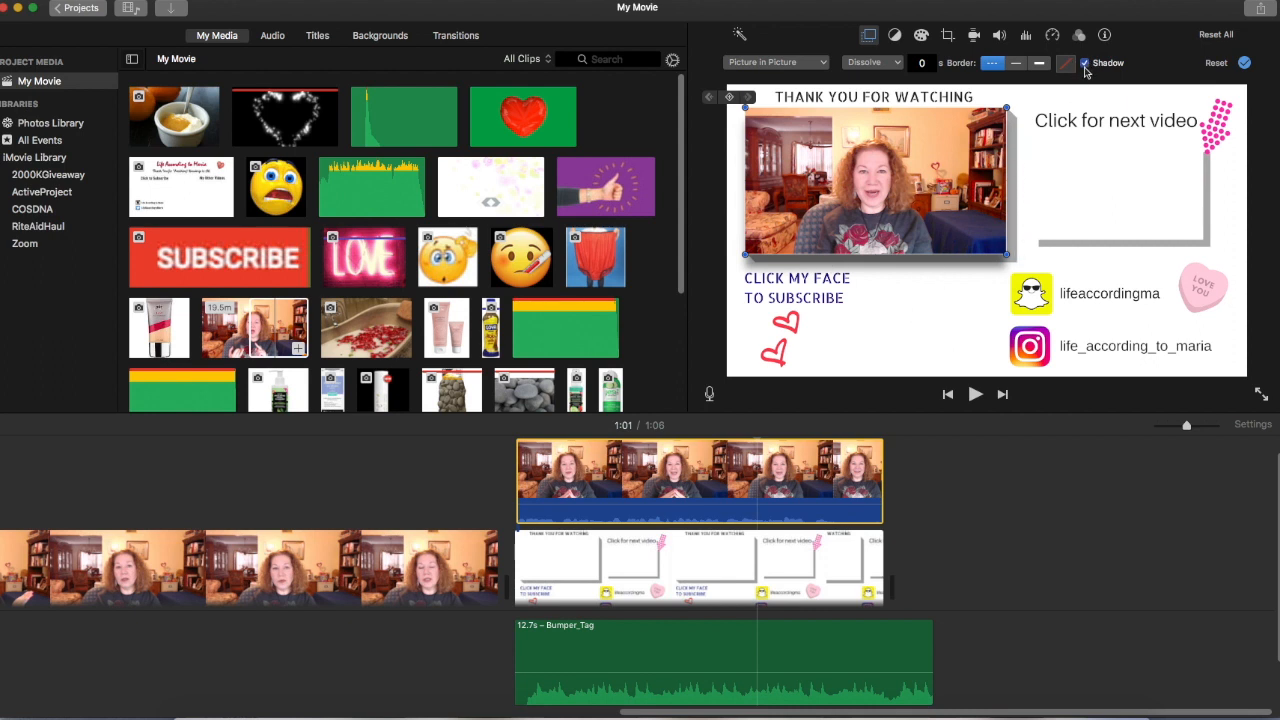
{"action": "left_click", "coordinate": [1084, 63]}
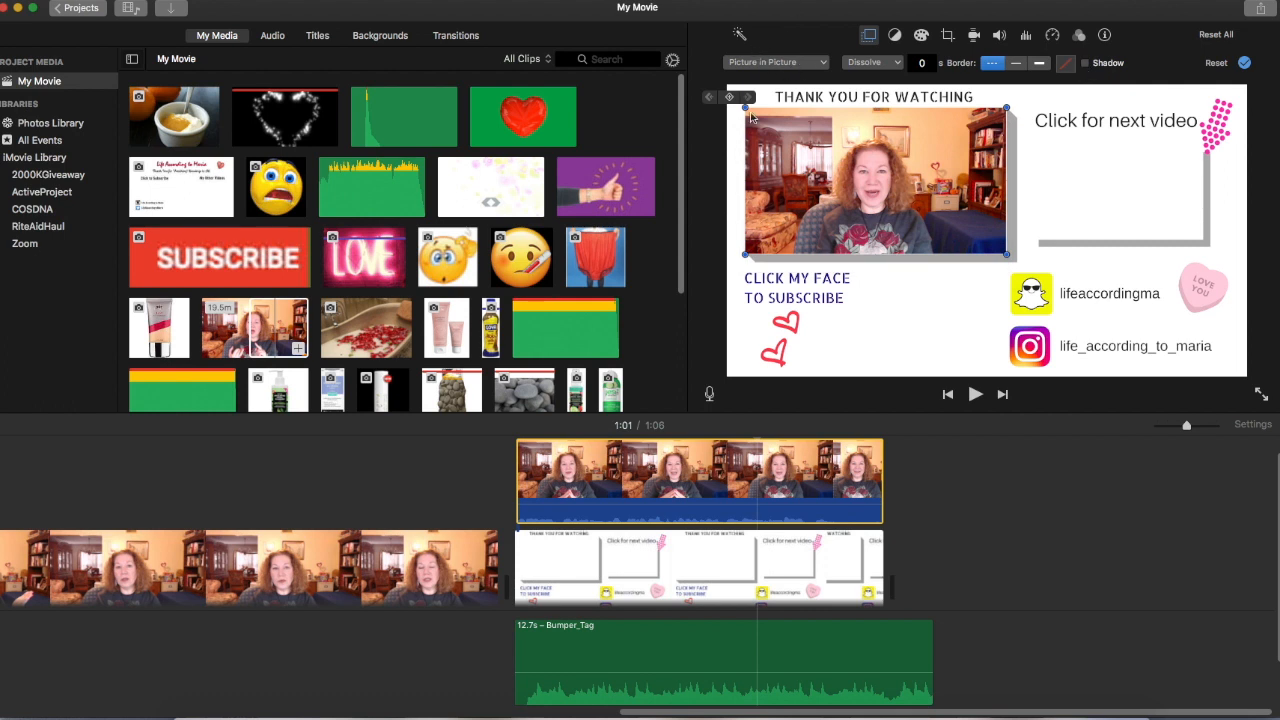
{"action": "left_click", "coordinate": [518, 475]}
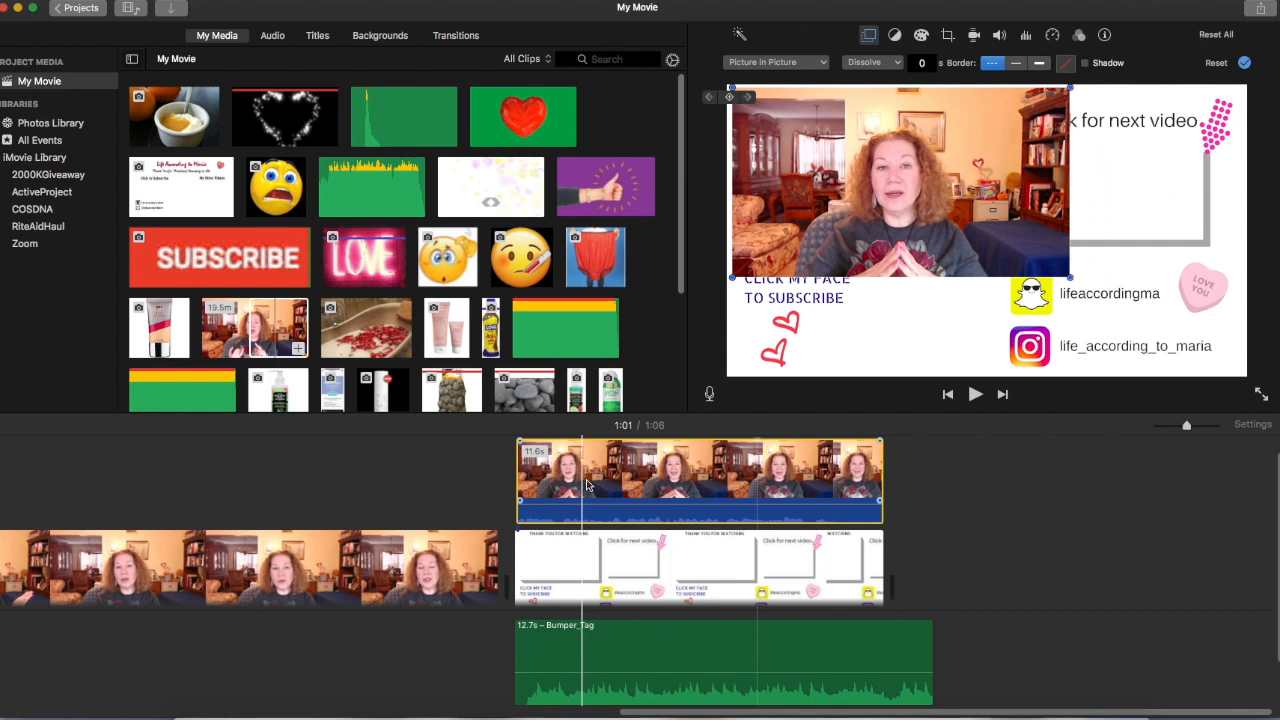